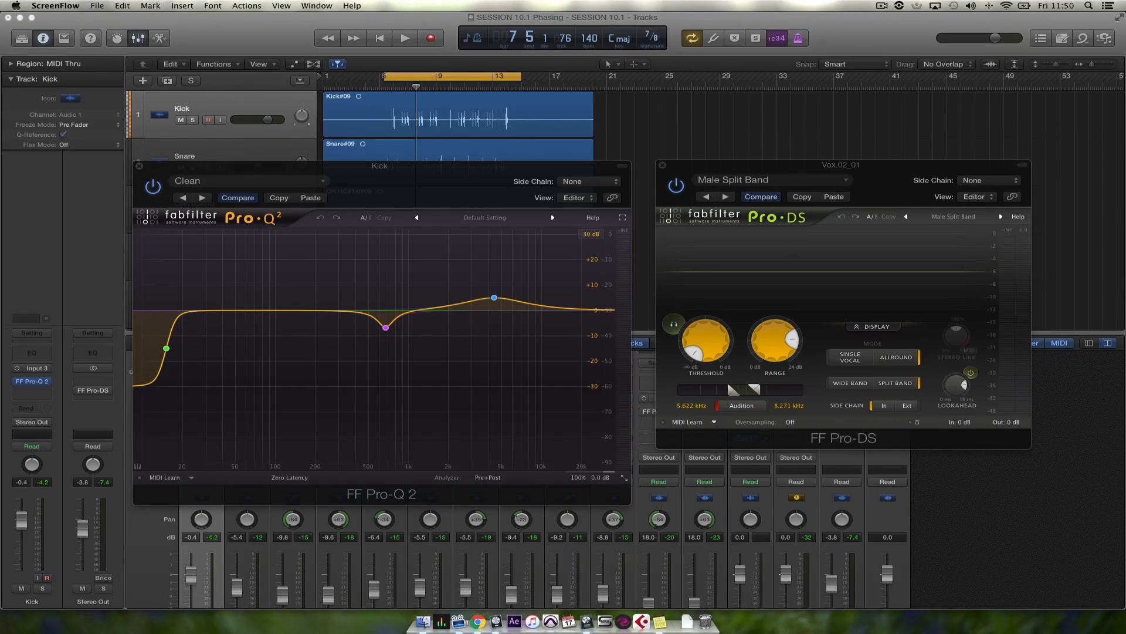
Close the Pro-DS and Pro-Q 2 plug-in windows and play the drum mix with the channel equalizers bypassed
{"action": "left_click", "coordinate": [663, 165]}
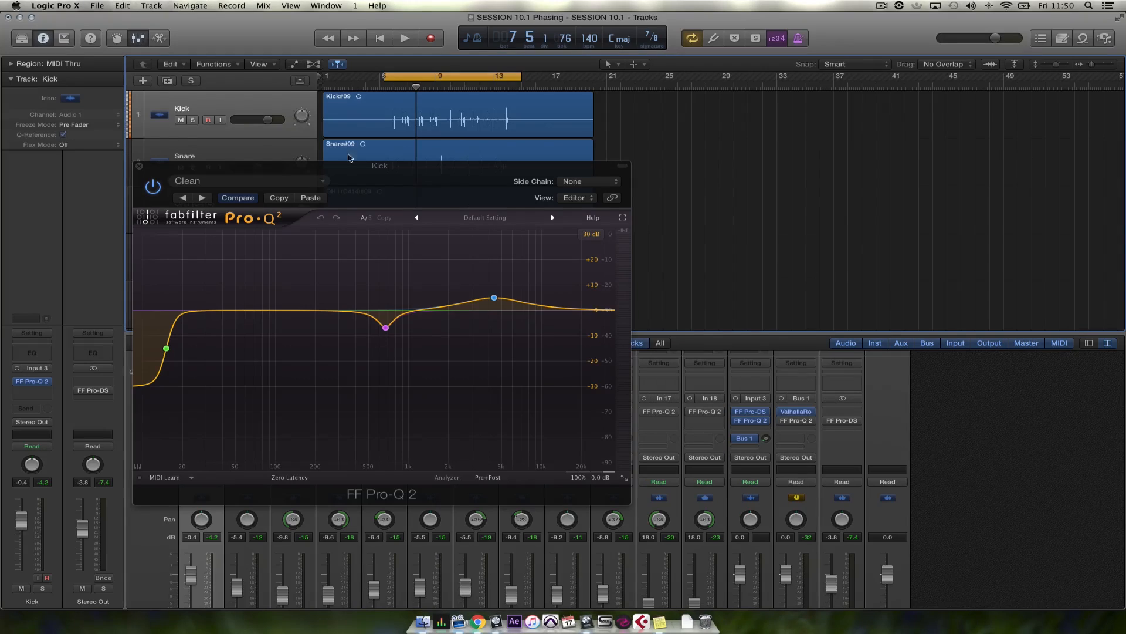
{"action": "left_click", "coordinate": [140, 167]}
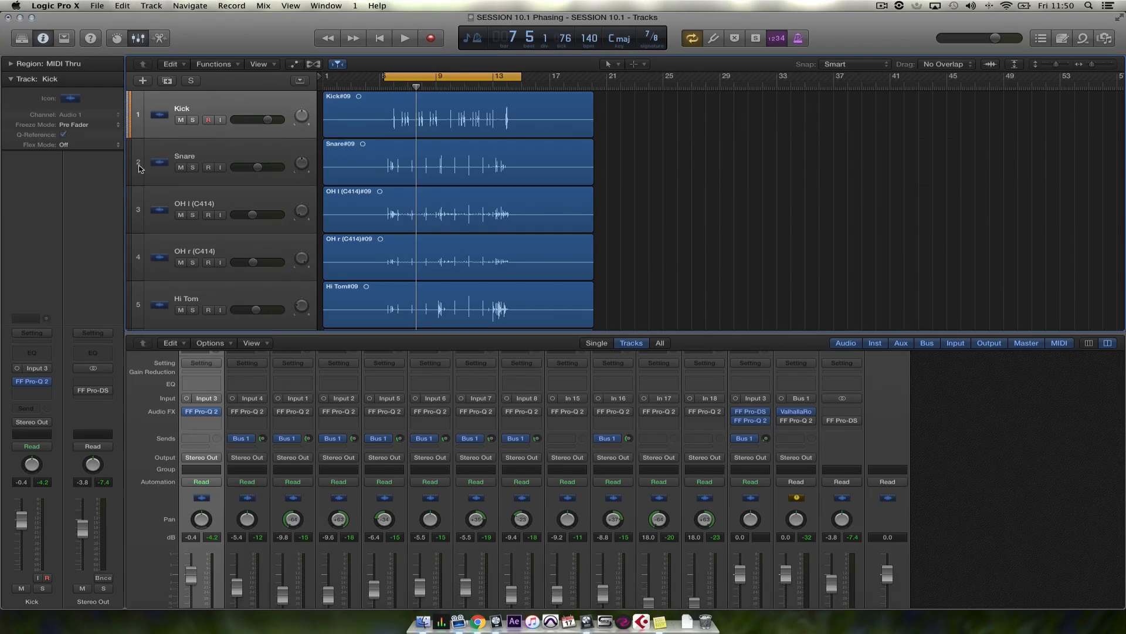
{"action": "mouse_move", "coordinate": [189, 413]}
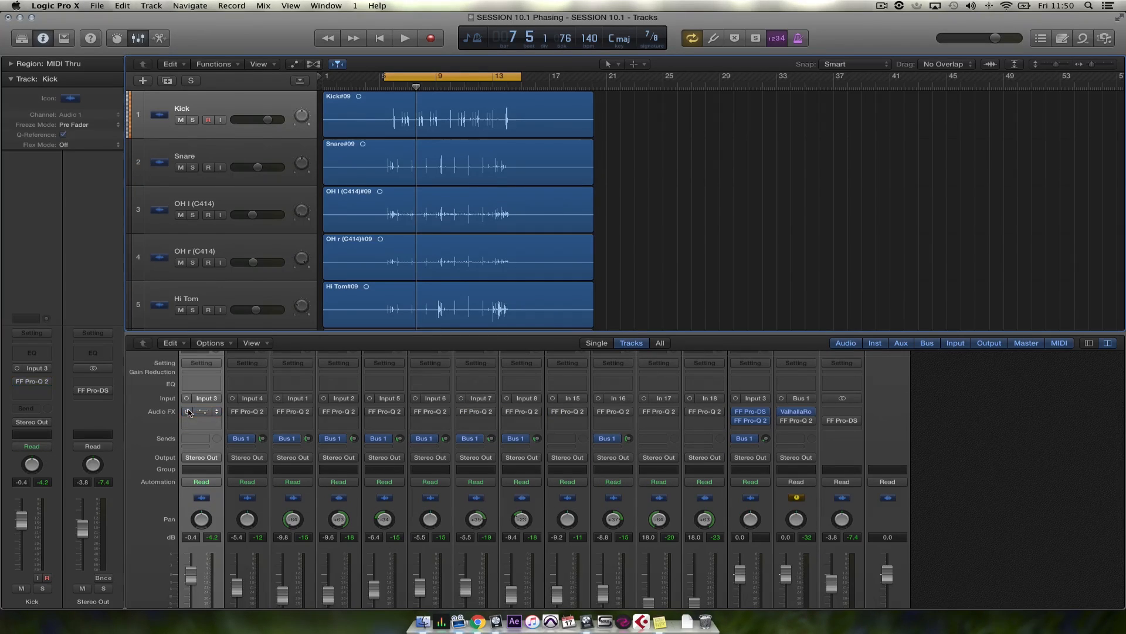
{"action": "key", "text": "space"}
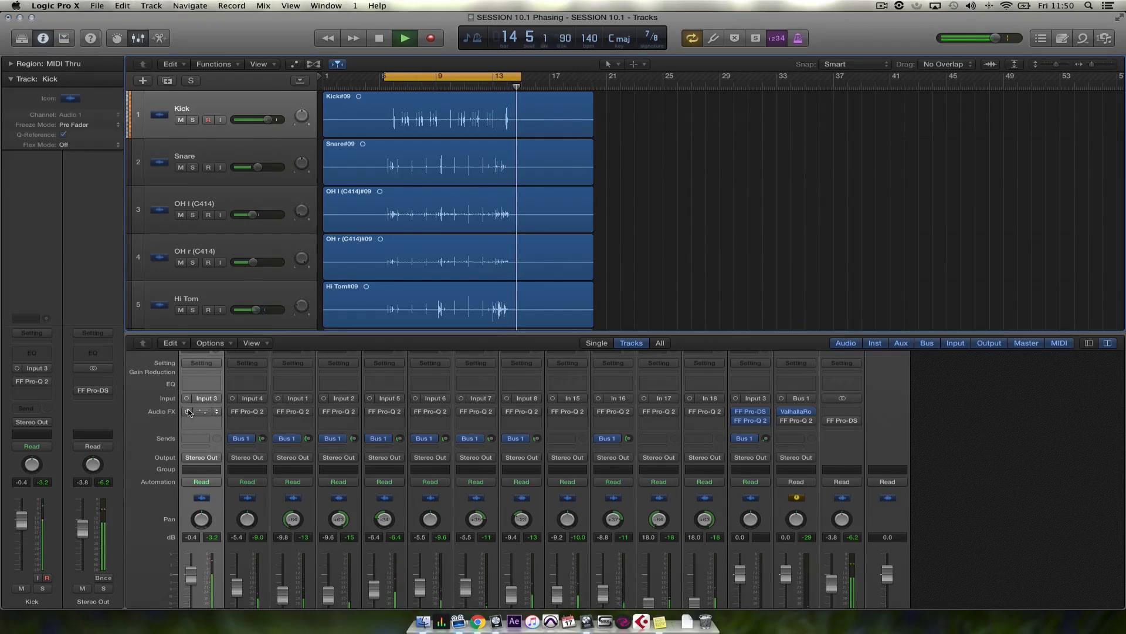
{"action": "key", "text": "space"}
Enable Pro-Q 2 on every channel from Kick through the Bus 1 aux and play the mix again
{"action": "left_click_drag", "start_coordinate": [188, 412], "coordinate": [784, 423]}
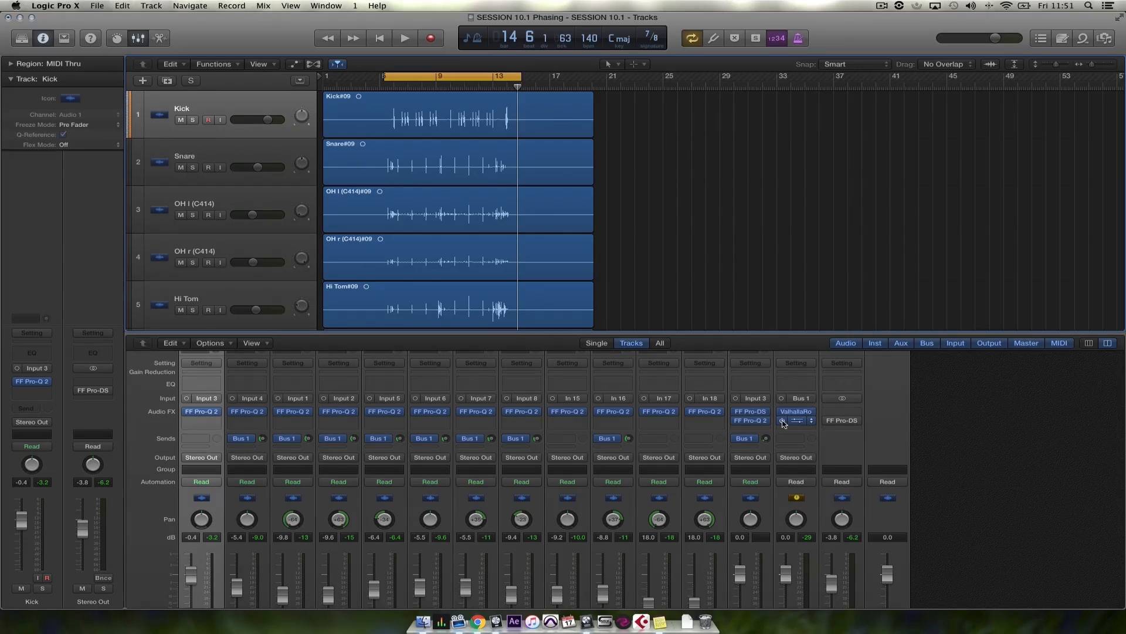
{"action": "key", "text": "space"}
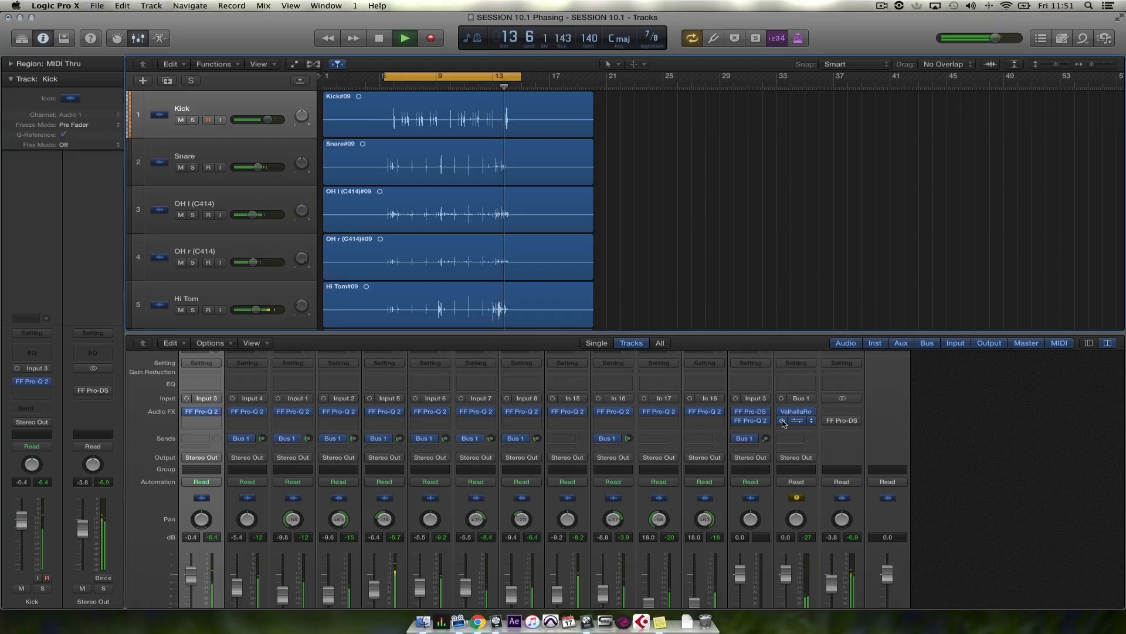
{"action": "key", "text": "space"}
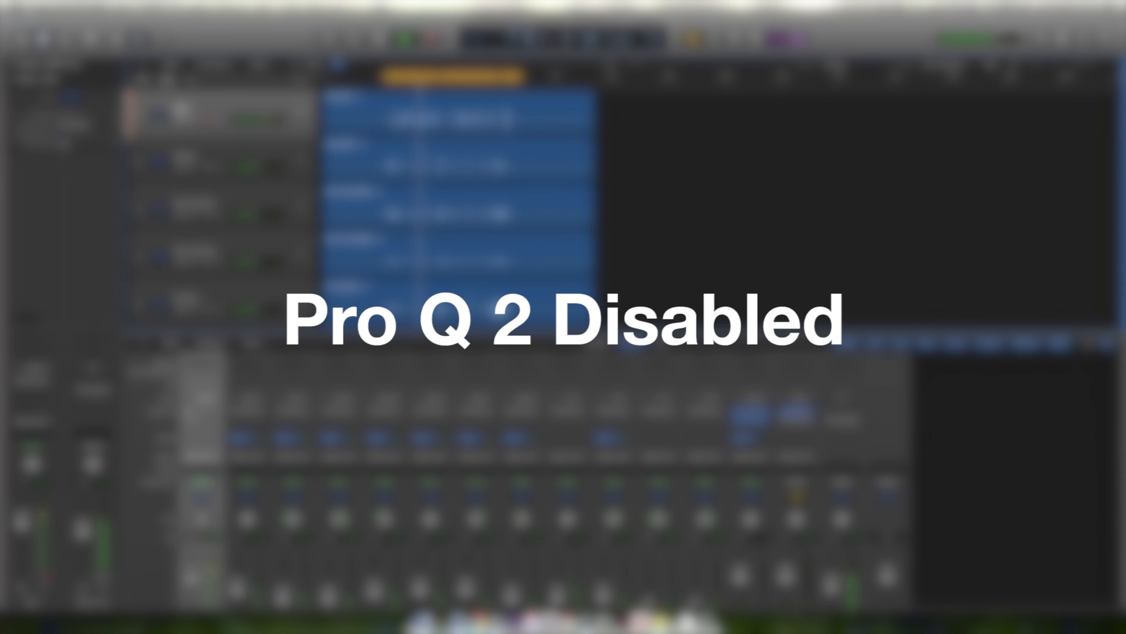
Compare the mix during playback by switching Pro-Q 2 on, off and on again across all the channels
{"action": "left_click_drag", "start_coordinate": [190, 413], "coordinate": [785, 422]}
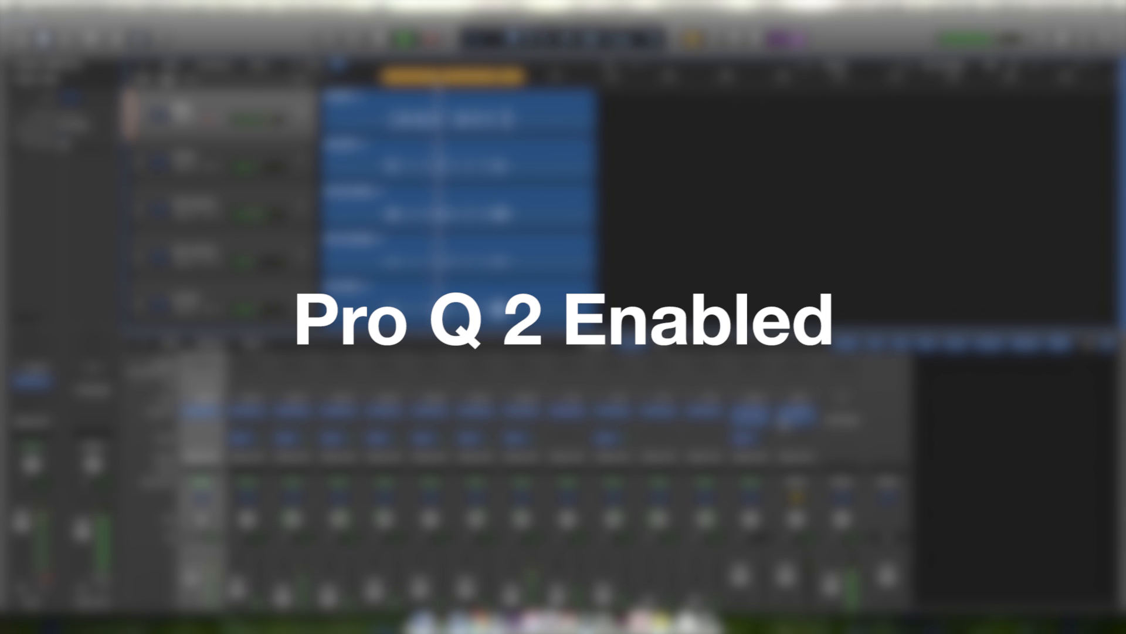
{"action": "left_click_drag", "start_coordinate": [785, 422], "coordinate": [190, 411]}
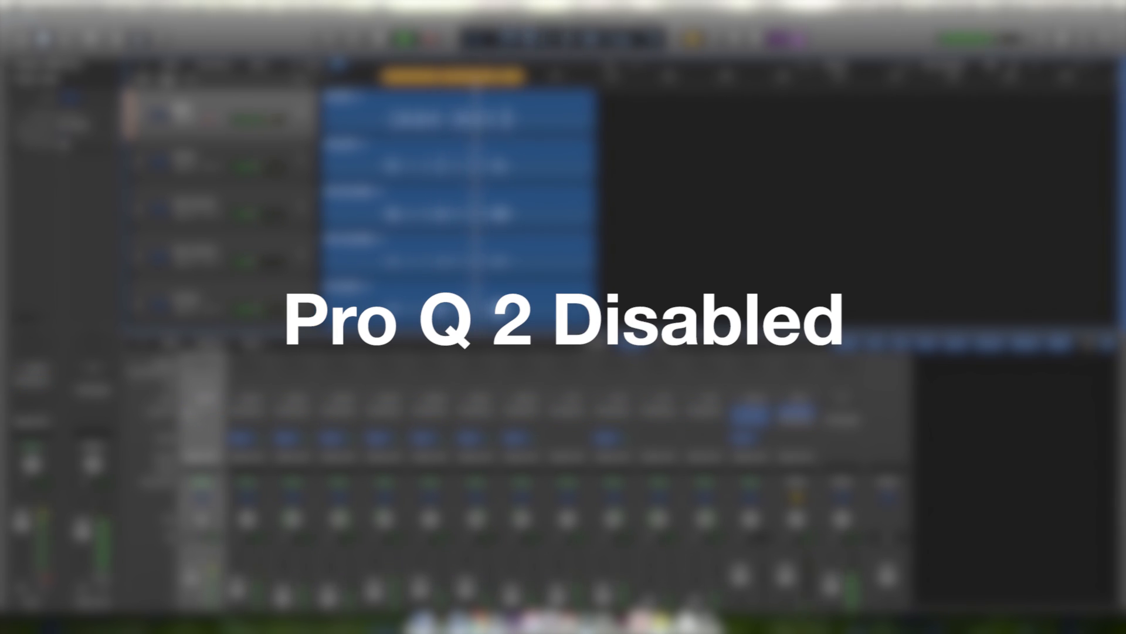
{"action": "left_click_drag", "start_coordinate": [191, 413], "coordinate": [785, 422]}
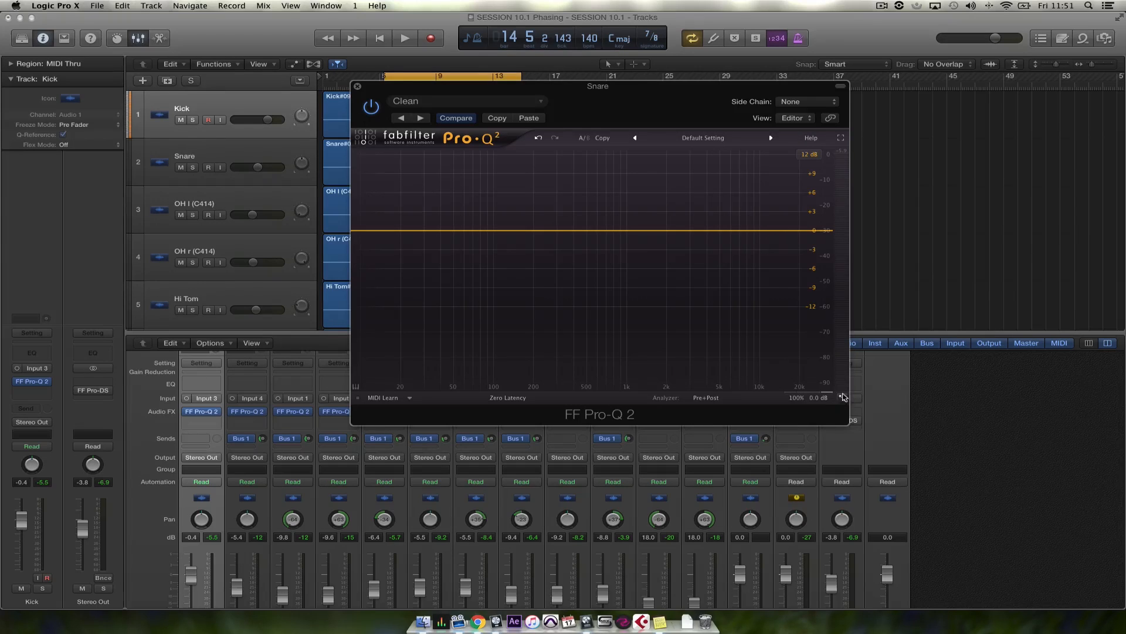
Enlarge the Snare's Pro-Q 2 window and reposition it over the tracks and mixer so the whole EQ display fits
{"action": "left_click", "coordinate": [842, 398]}
{"action": "left_click", "coordinate": [864, 441]}
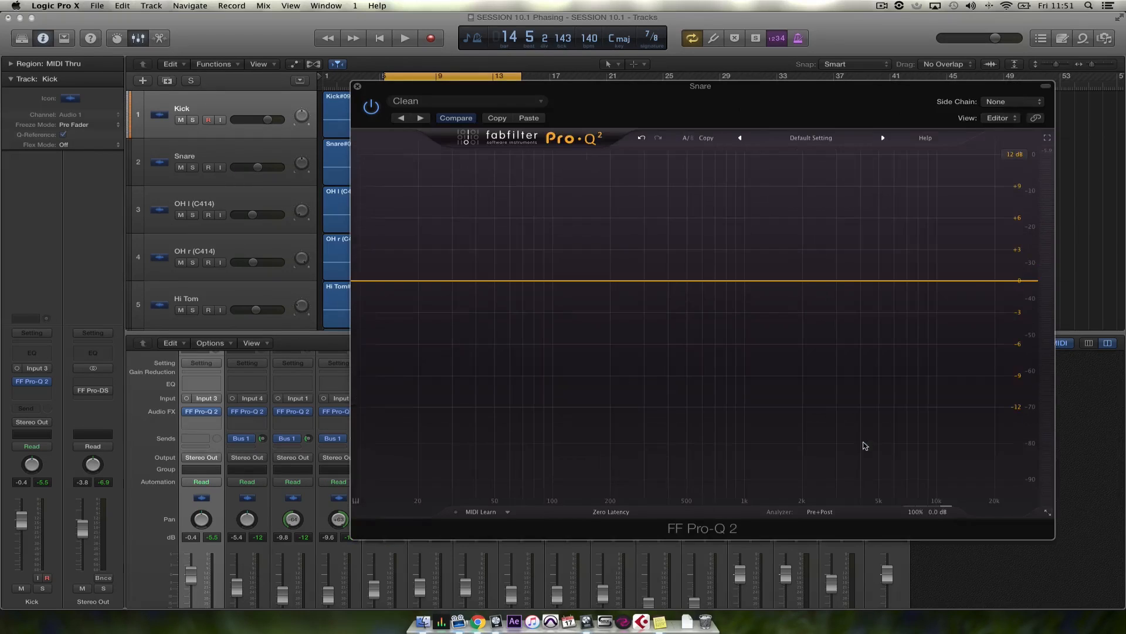
{"action": "left_click_drag", "start_coordinate": [742, 97], "coordinate": [613, 89]}
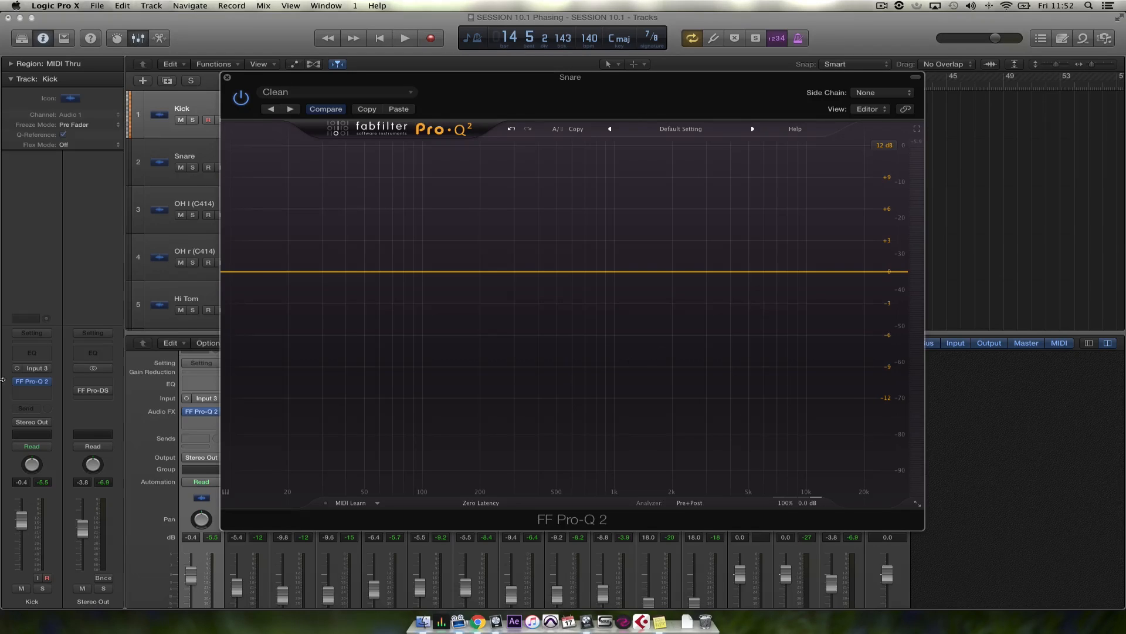
Solo the Kick, inspect the playing spectrum at about 400 Hz to 1 kHz, reset the frequency display and stop playback
{"action": "left_click", "coordinate": [42, 587]}
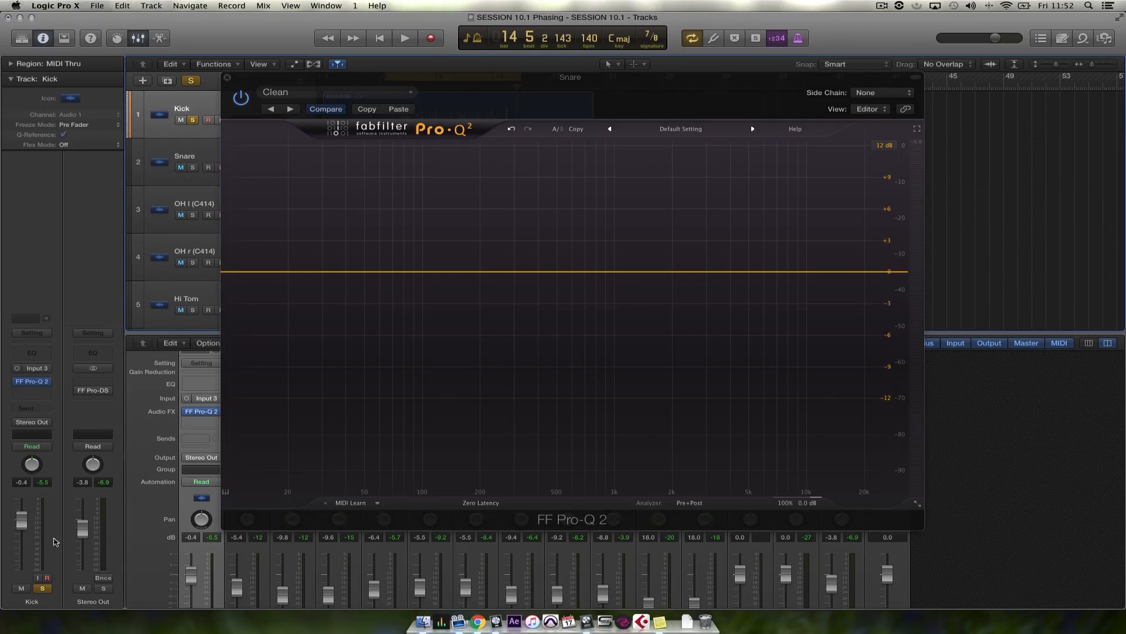
{"action": "key", "text": "space"}
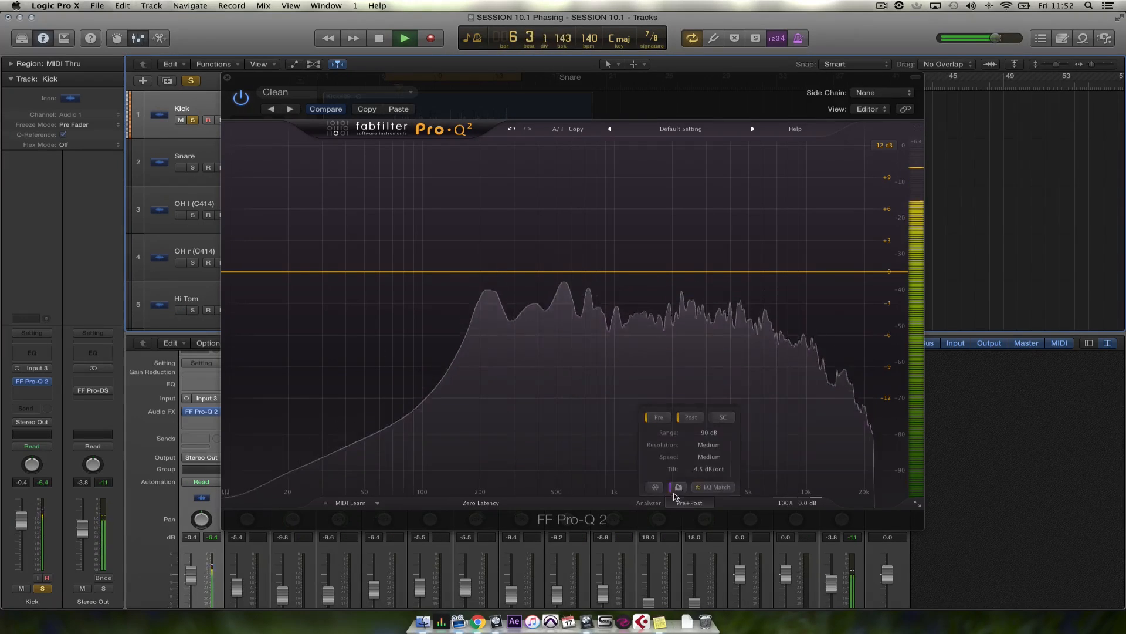
{"action": "scroll", "coordinate": [585, 496], "scroll_direction": "up", "scroll_amount": 5}
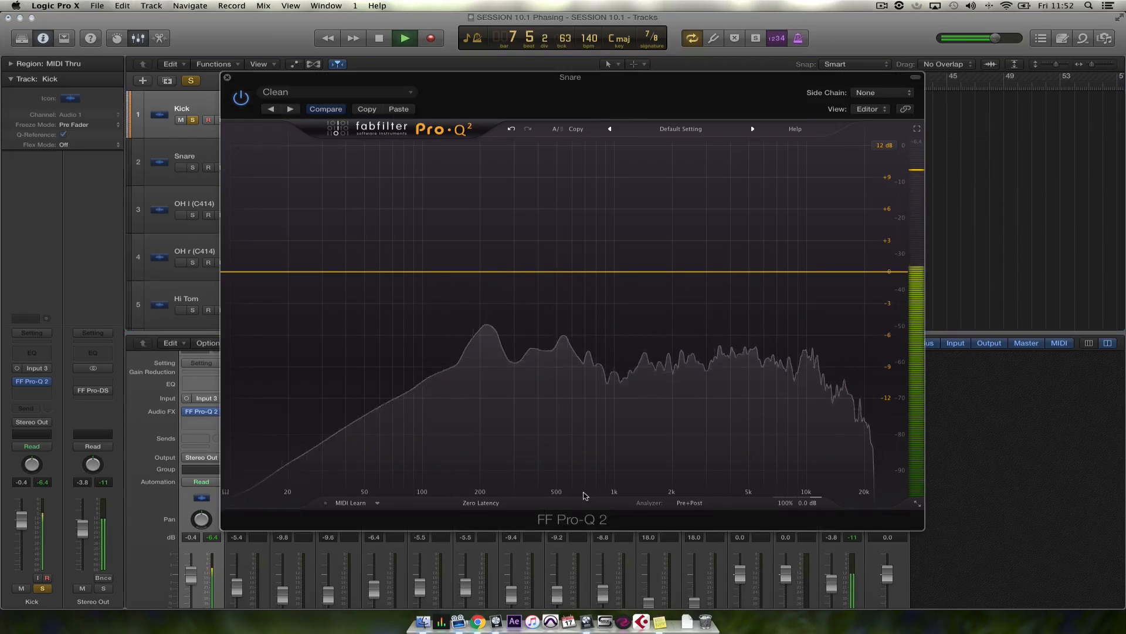
{"action": "scroll", "coordinate": [578, 437], "scroll_direction": "up", "scroll_amount": 8}
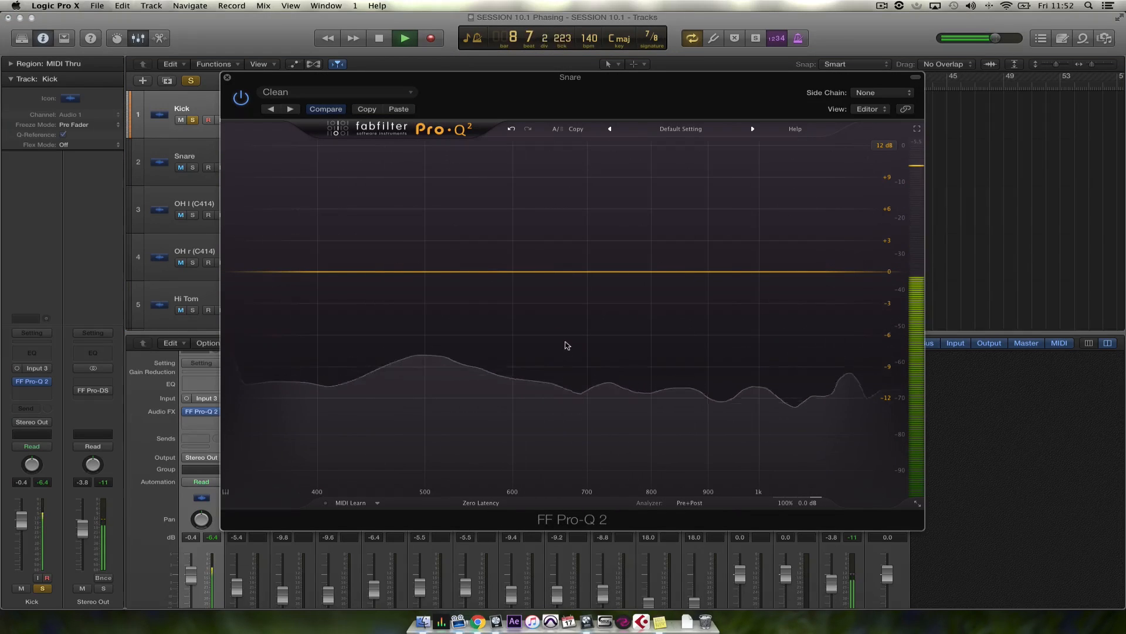
{"action": "left_click_drag", "start_coordinate": [535, 338], "coordinate": [373, 336]}
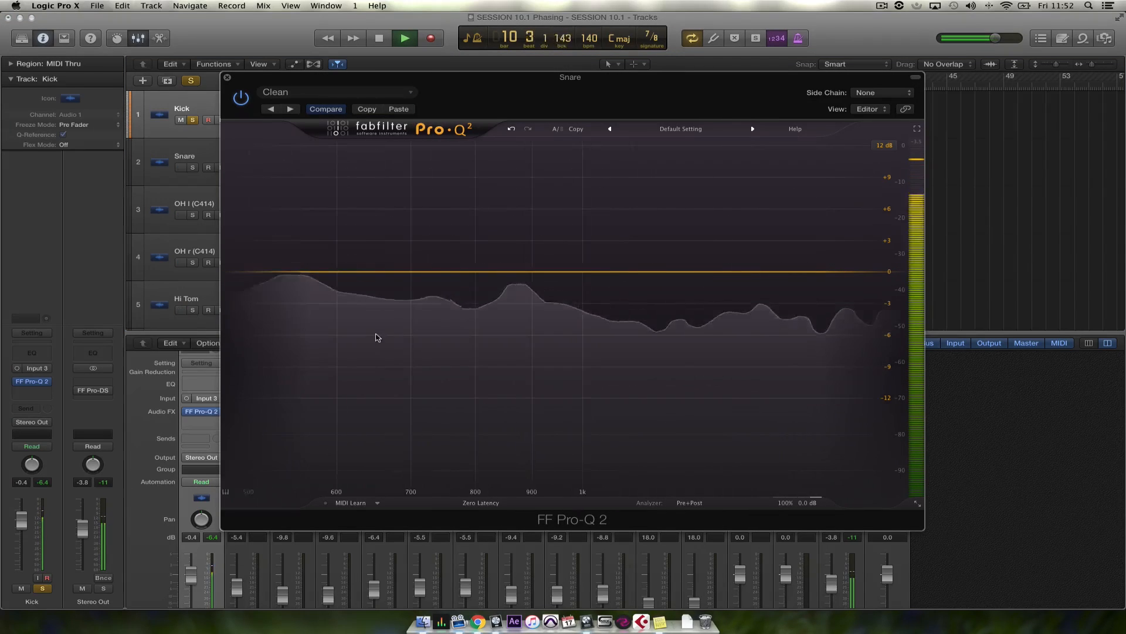
{"action": "left_click_drag", "start_coordinate": [710, 486], "coordinate": [946, 385]}
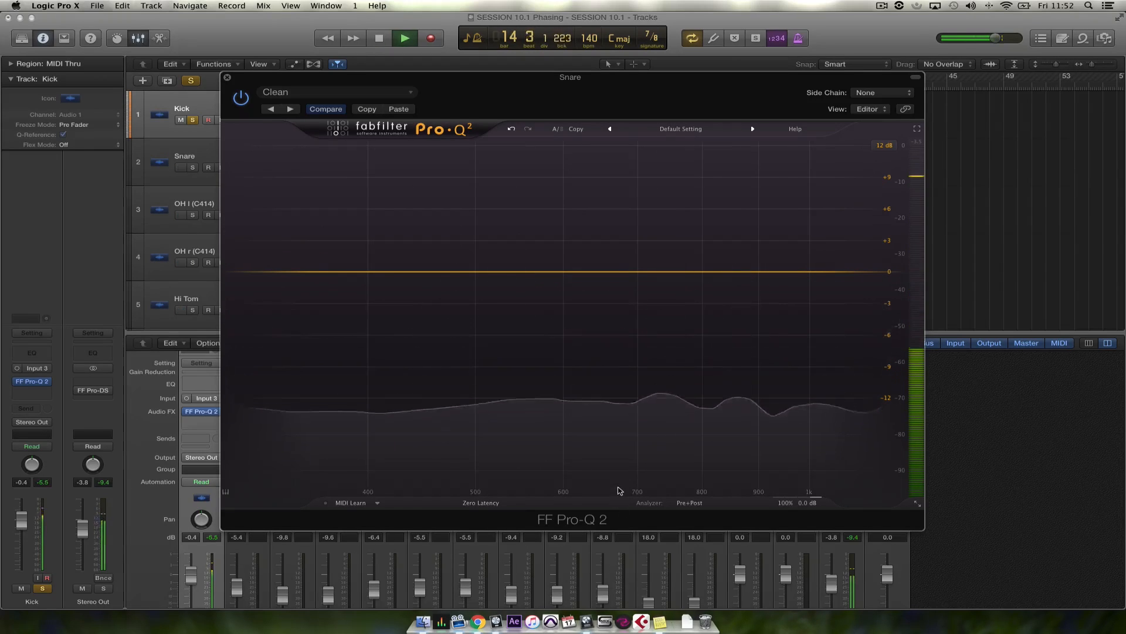
{"action": "double_click", "coordinate": [618, 488]}
{"action": "key", "text": "space"}
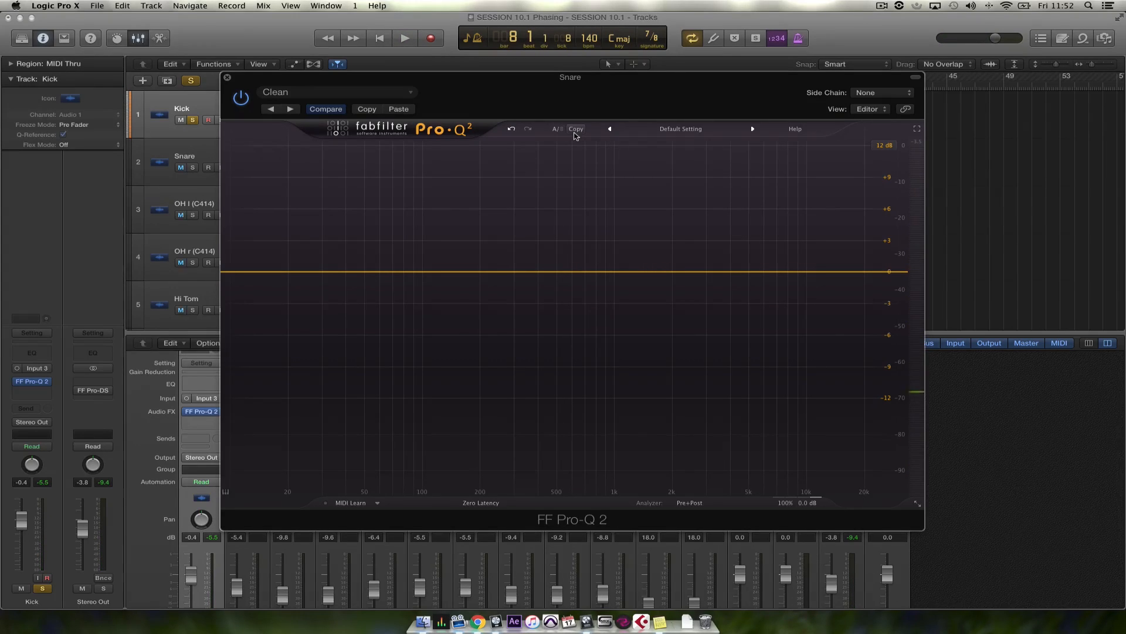
Look through the equalizer's presets, including the V1 Preset Folder, and its help and display options
{"action": "left_click", "coordinate": [695, 132]}
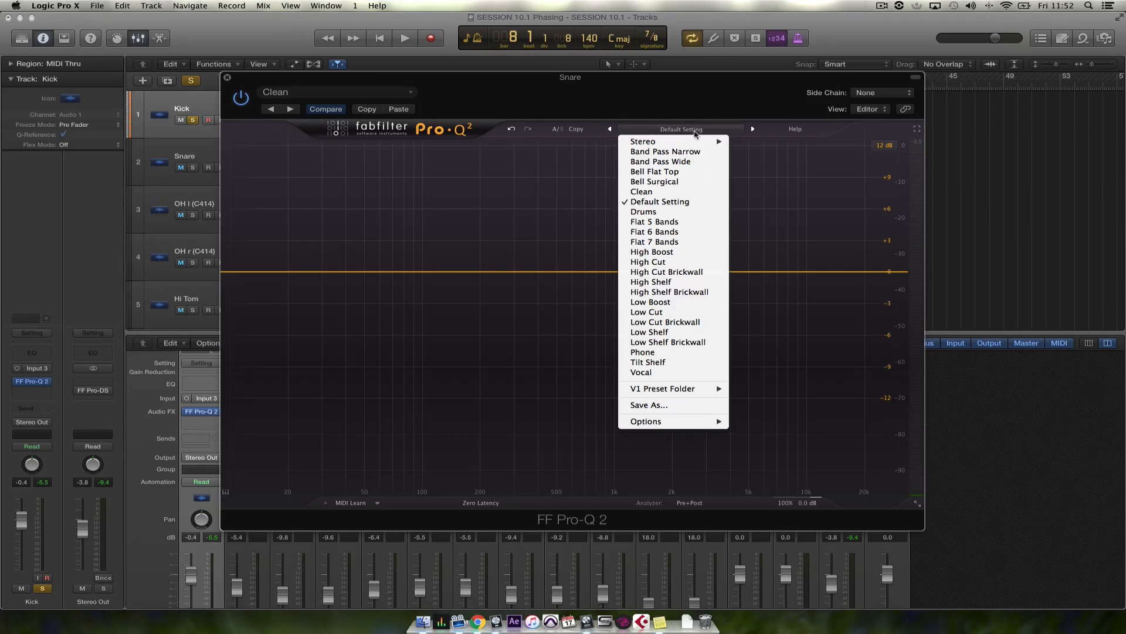
{"action": "mouse_move", "coordinate": [679, 390]}
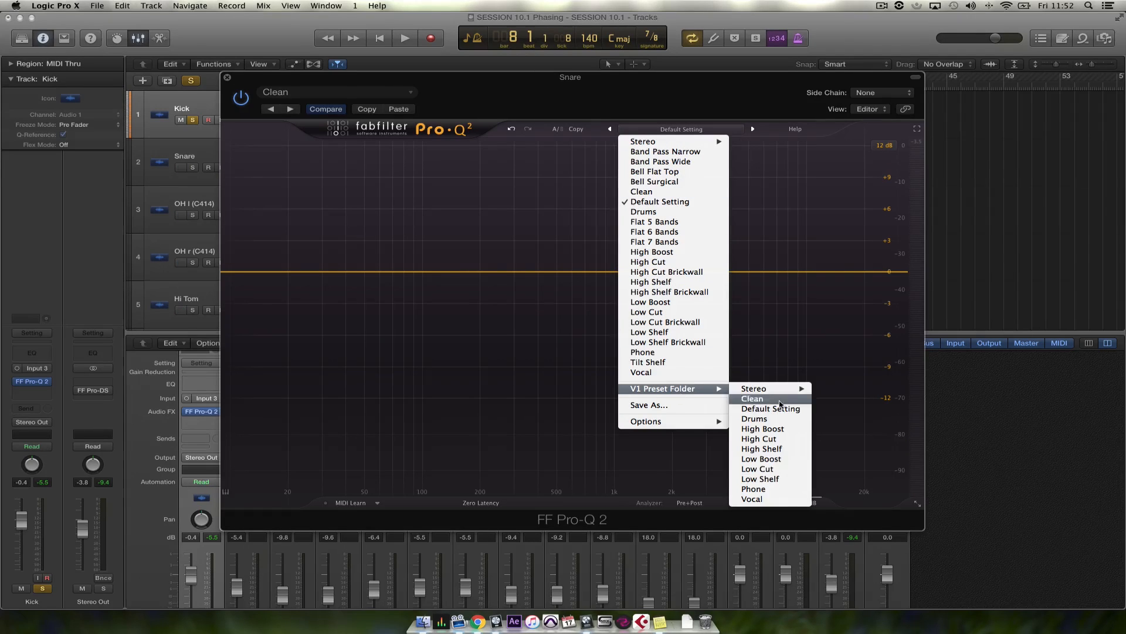
{"action": "left_click", "coordinate": [795, 130]}
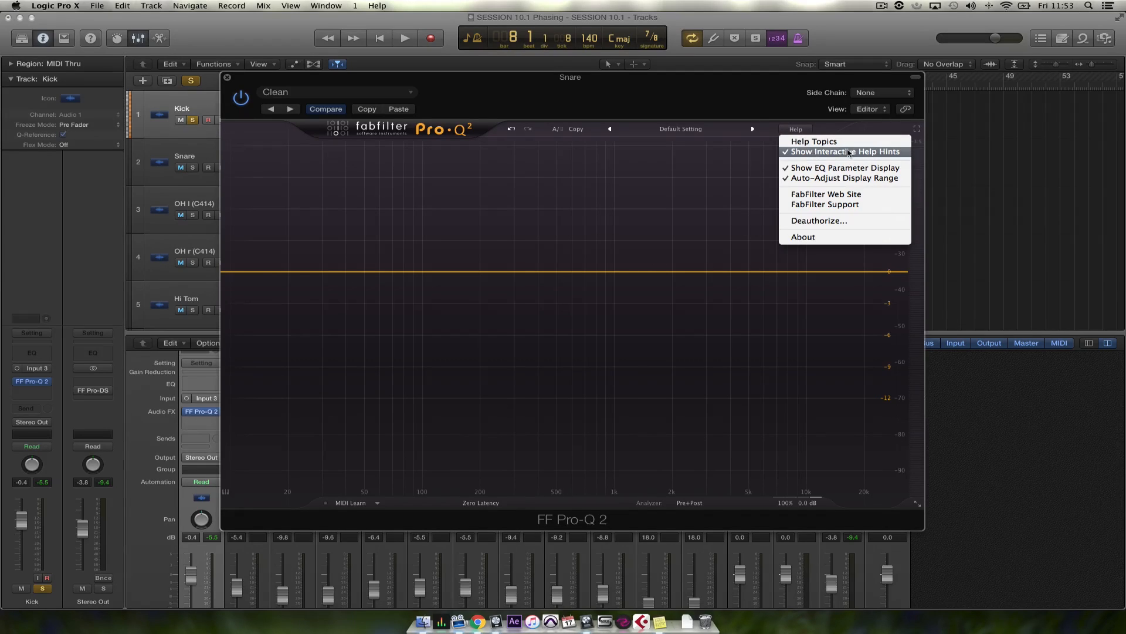
{"action": "left_click", "coordinate": [805, 153]}
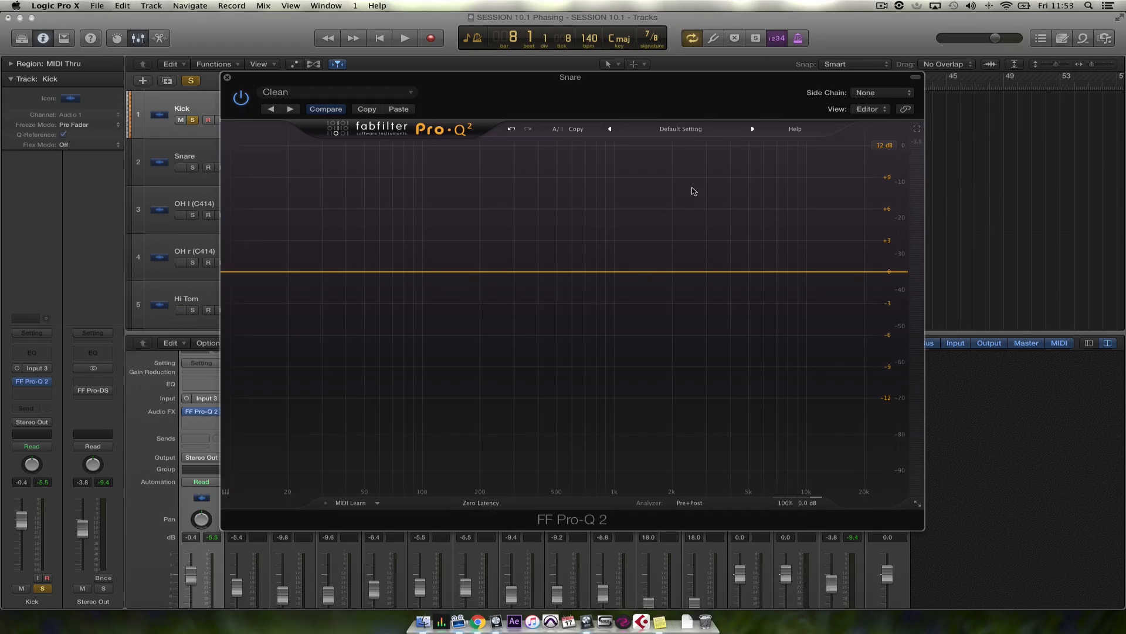
{"action": "mouse_move", "coordinate": [491, 508]}
Add a low-shelf band and adjust it to about 43 Hz, -13.55 dB and a Q of 0.231
{"action": "left_click", "coordinate": [303, 356]}
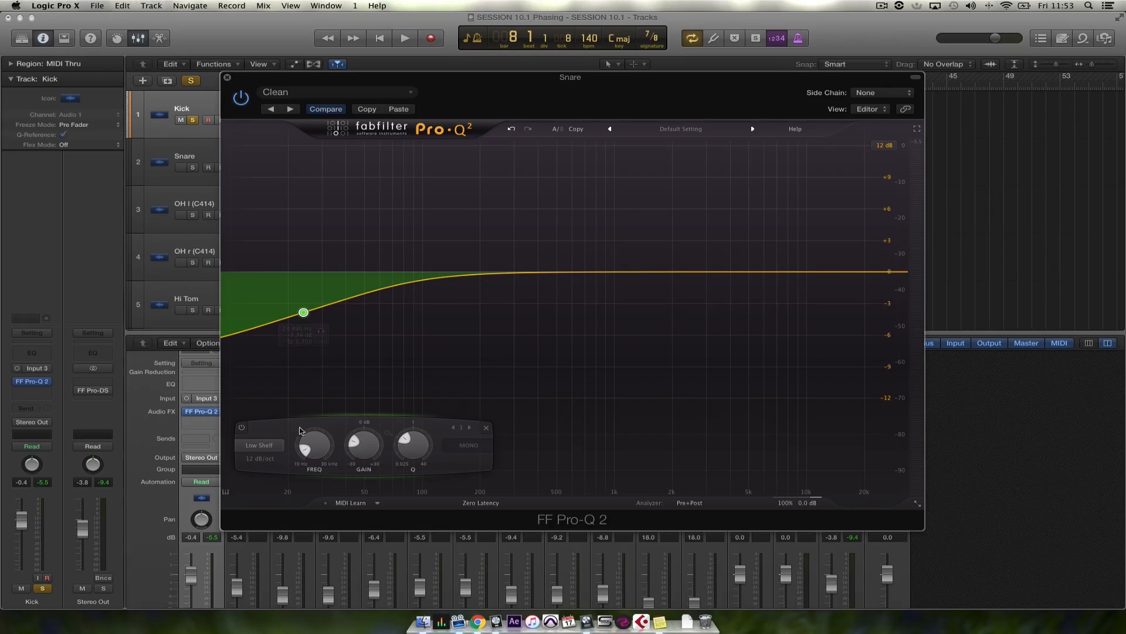
{"action": "mouse_move", "coordinate": [412, 447]}
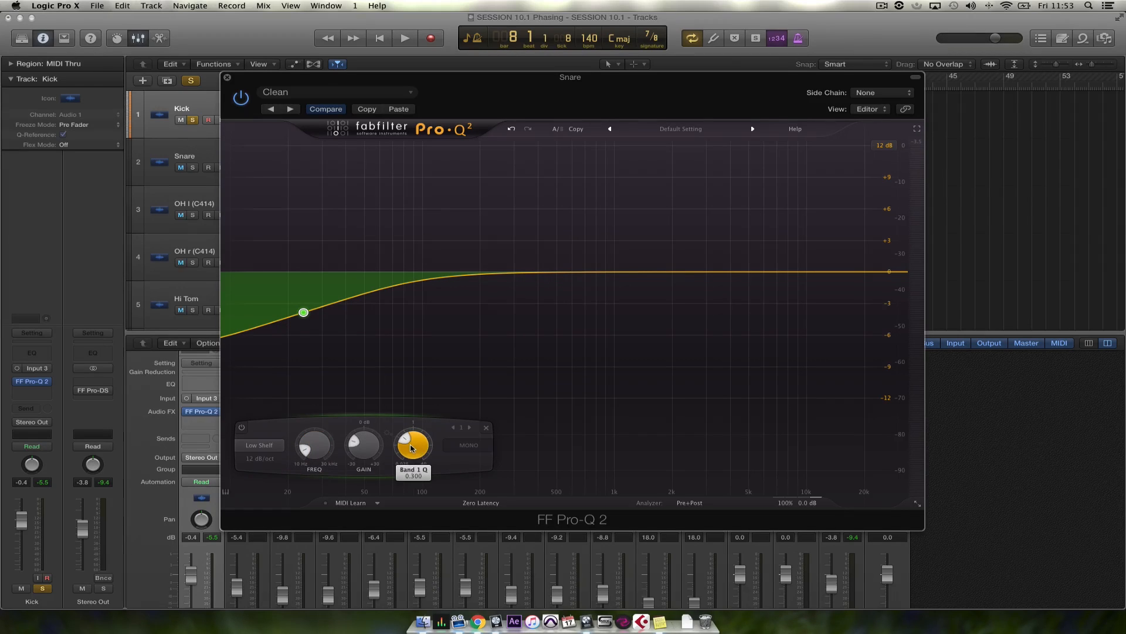
{"action": "left_click_drag", "start_coordinate": [412, 447], "coordinate": [327, 442]}
{"action": "mouse_move", "coordinate": [321, 446]}
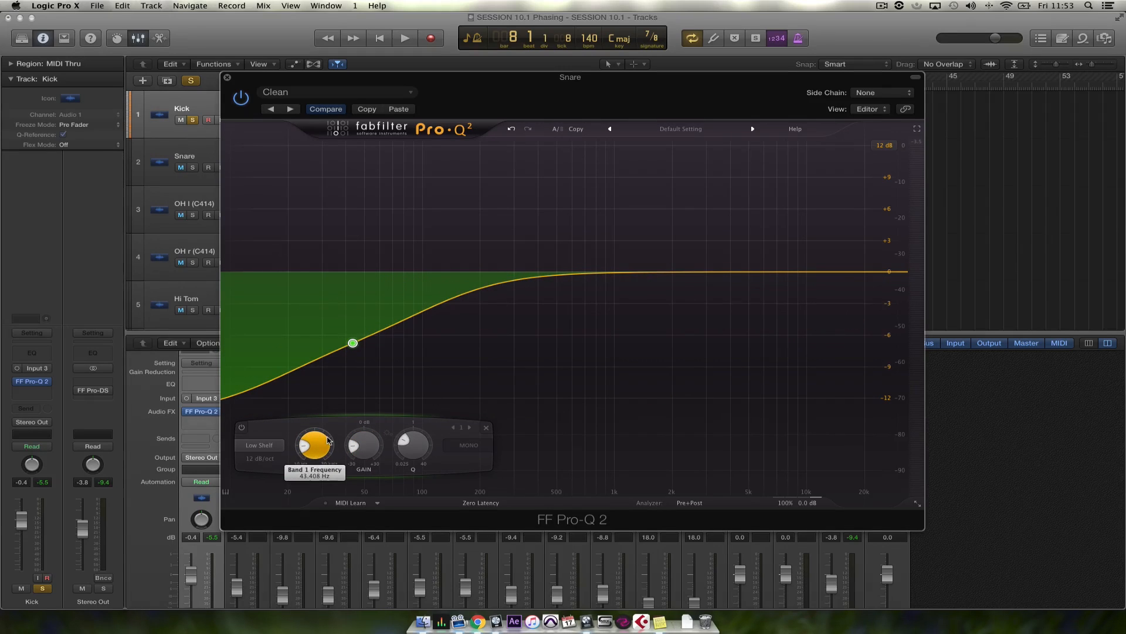
Review the available filter shapes and set the low-shelf band's slope to 96 dB/oct
{"action": "left_click", "coordinate": [266, 447]}
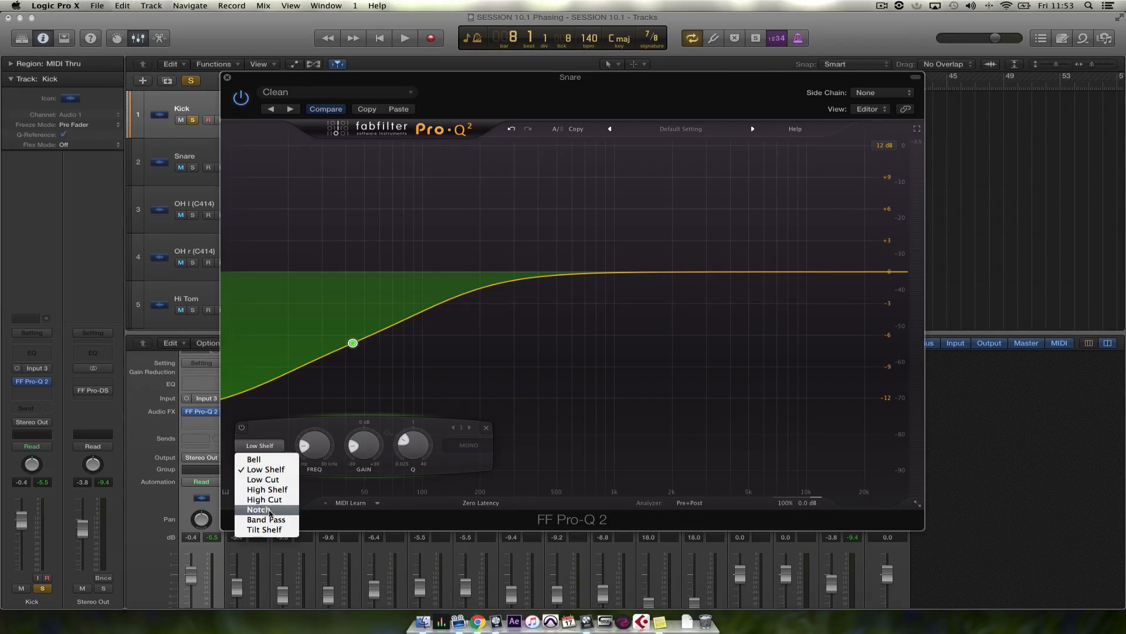
{"action": "left_click", "coordinate": [353, 343]}
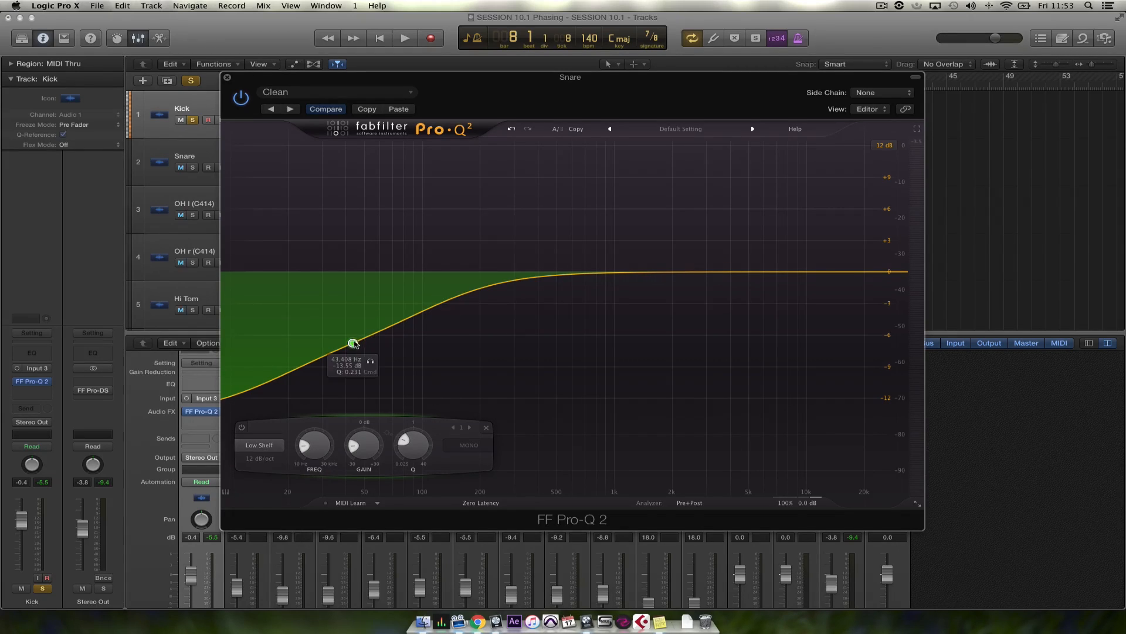
{"action": "right_click", "coordinate": [353, 343]}
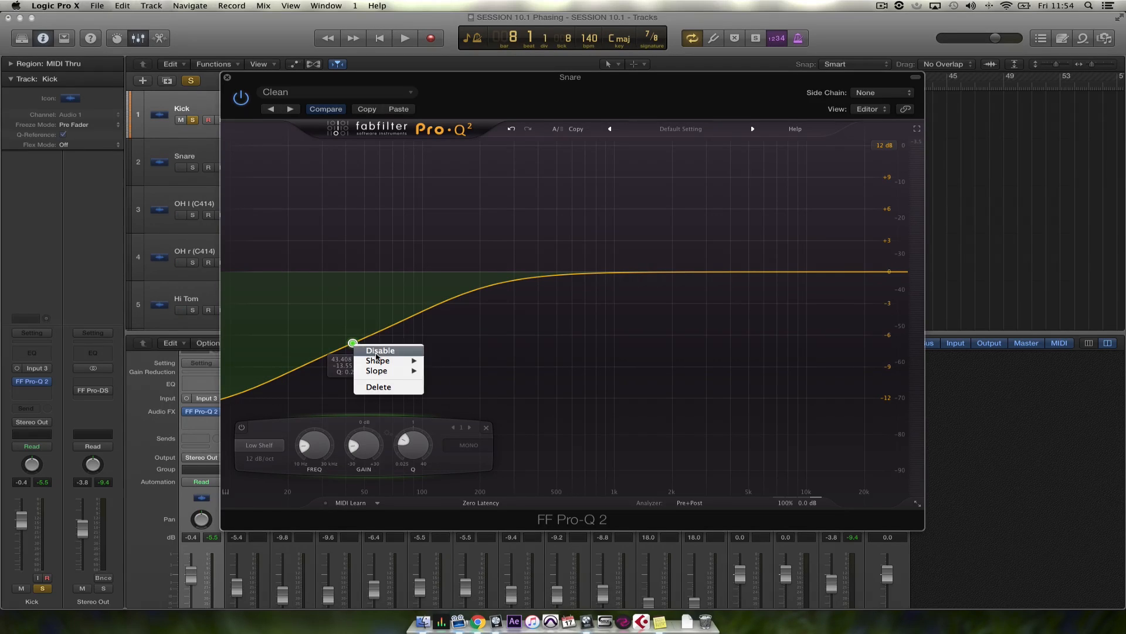
{"action": "mouse_move", "coordinate": [380, 363]}
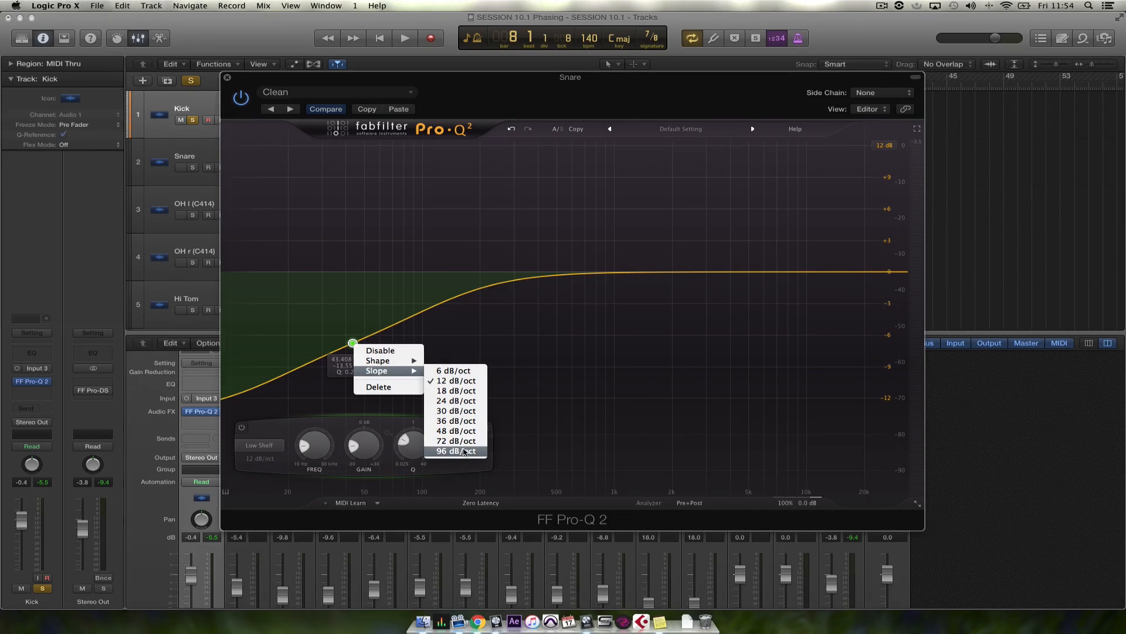
{"action": "left_click", "coordinate": [464, 451]}
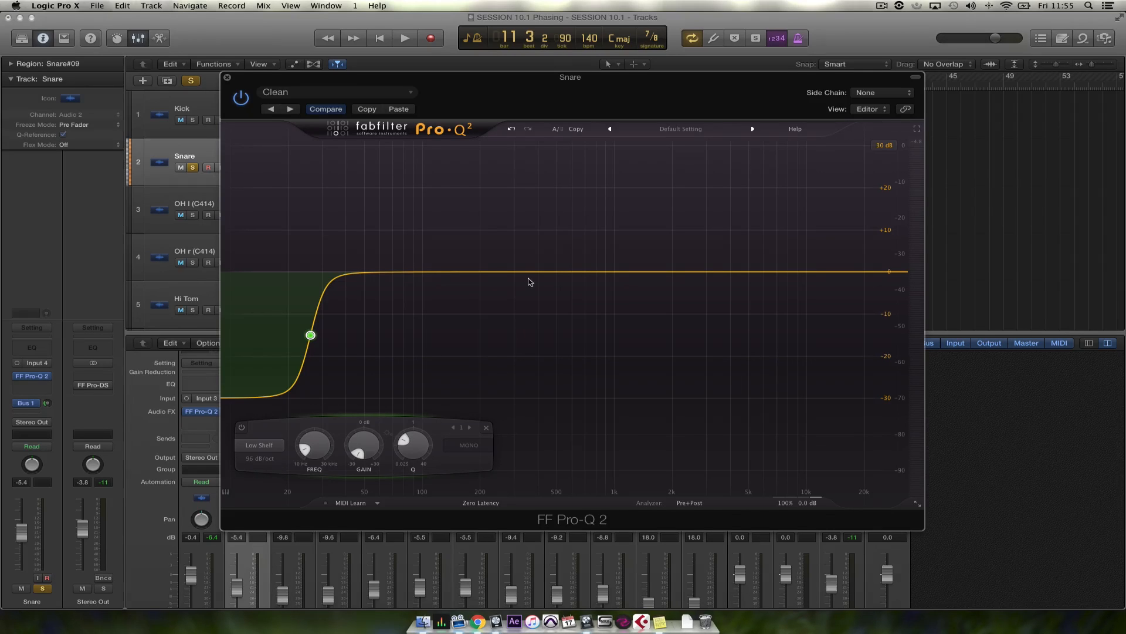
Play the soloed Snare and add a bell band at about 387 Hz with about +21.7 dB of gain
{"action": "key", "text": "space"}
{"action": "left_click_drag", "start_coordinate": [533, 272], "coordinate": [535, 183]}
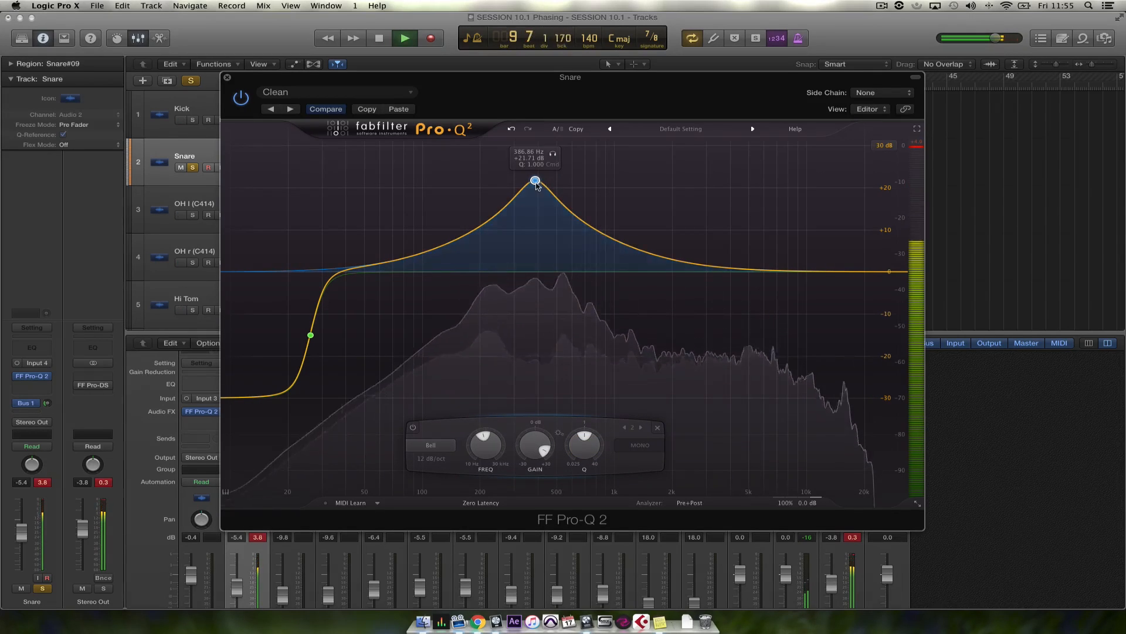
Audition the bell band's frequency range on its own and narrow the band to a Q of about 5.08
{"action": "left_click", "coordinate": [553, 154]}
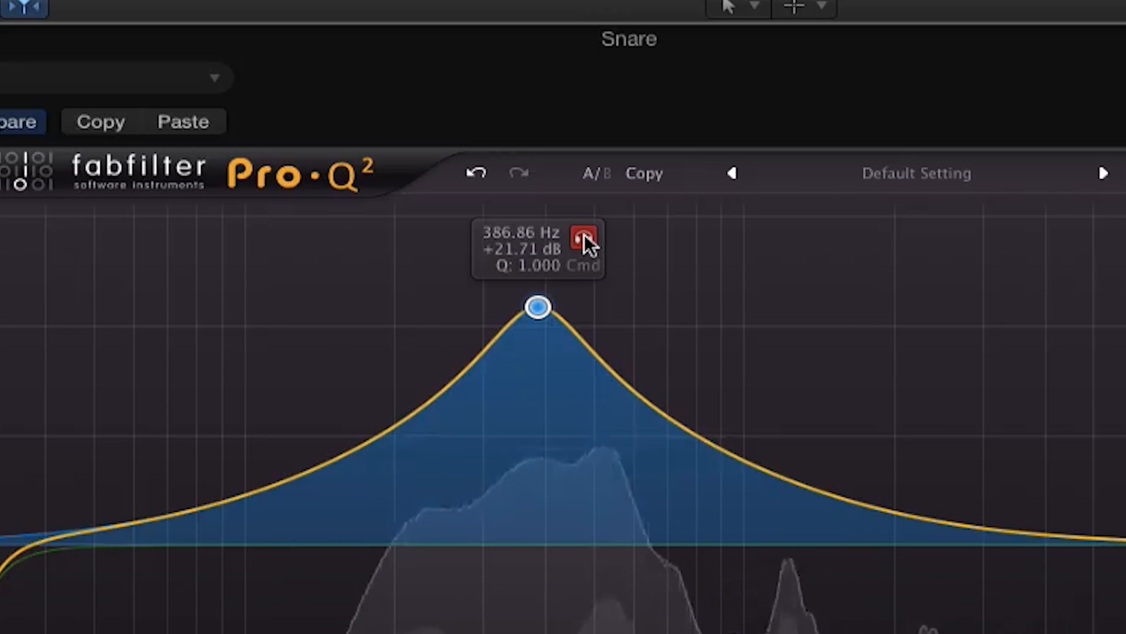
{"action": "left_click", "coordinate": [584, 235]}
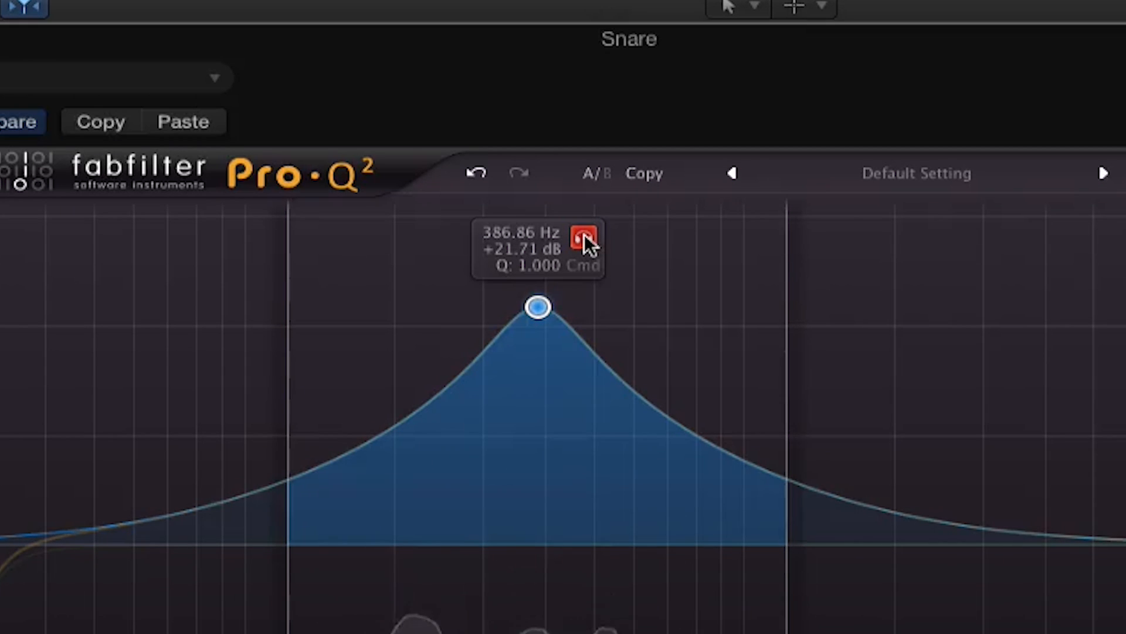
{"action": "left_click", "coordinate": [584, 234]}
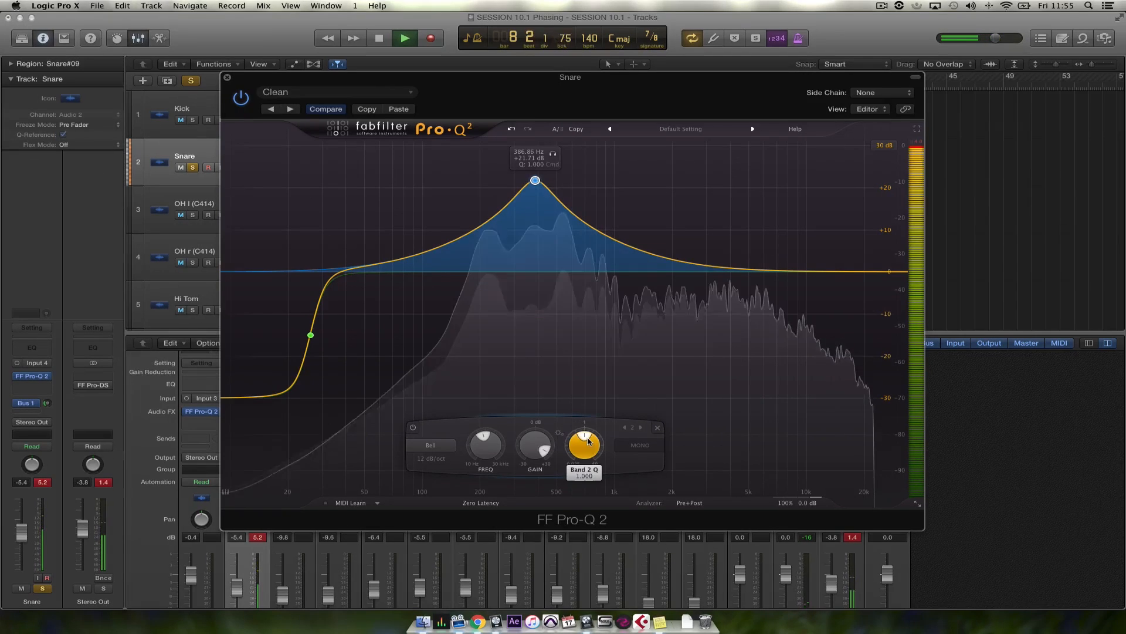
{"action": "mouse_move", "coordinate": [586, 438]}
{"action": "left_mouse_down"}
{"action": "mouse_move", "coordinate": [593, 453]}
{"action": "mouse_move", "coordinate": [575, 443]}
{"action": "left_mouse_up"}
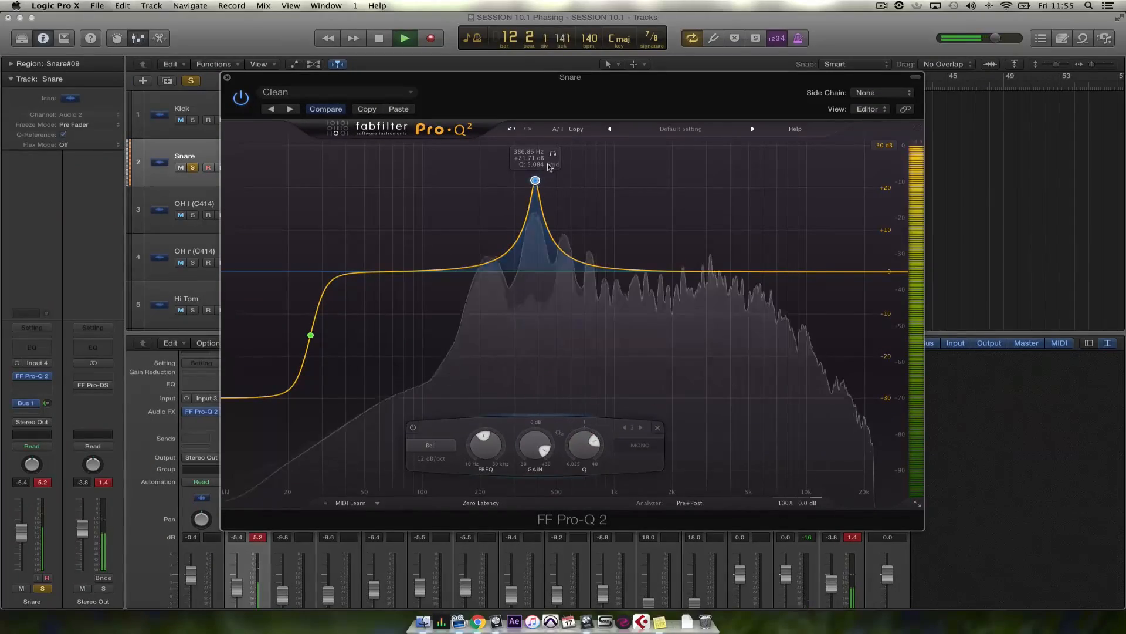
Sweep the soloed bell band of the Snare EQ up to about 566 Hz and cut it to about -7.59 dB
{"action": "left_click", "coordinate": [535, 44]}
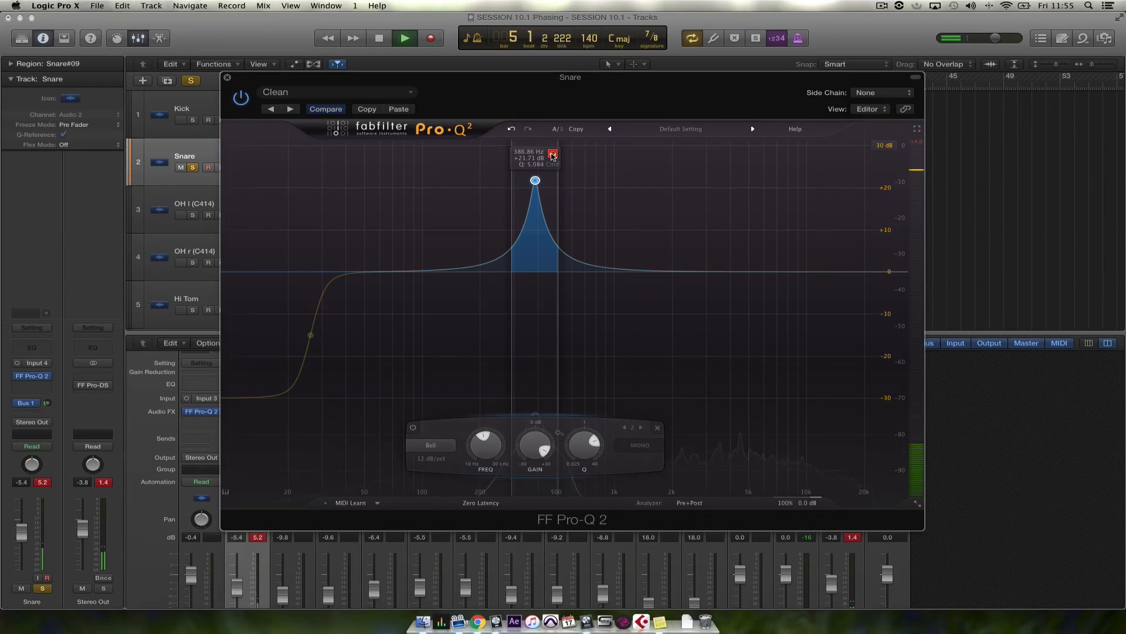
{"action": "left_click_drag", "start_coordinate": [551, 157], "coordinate": [551, 144]}
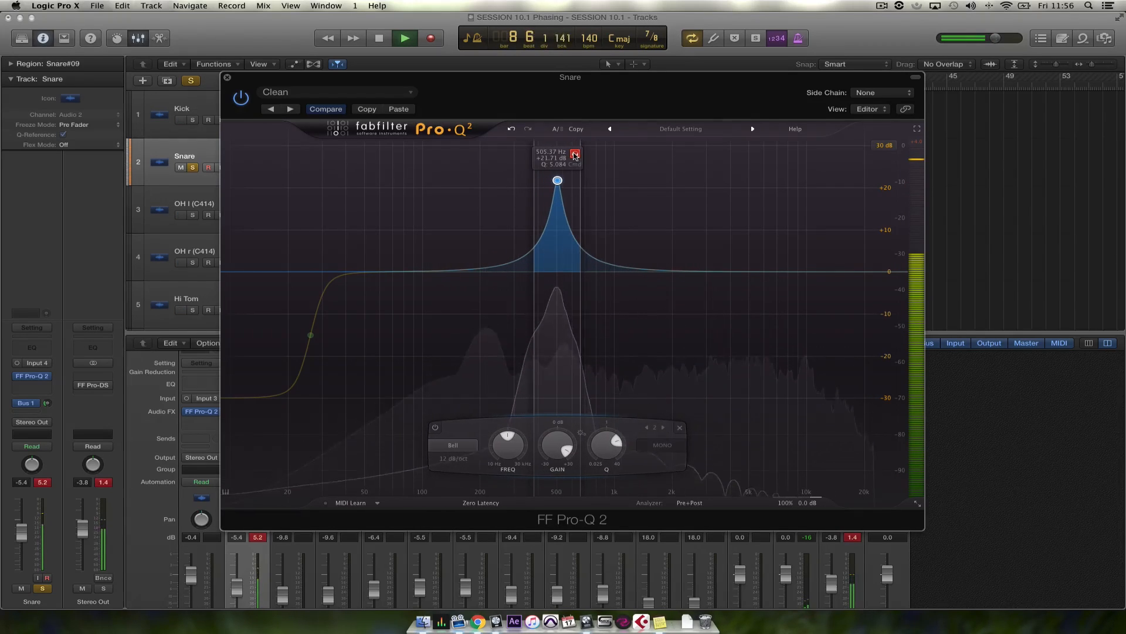
{"action": "left_click_drag", "start_coordinate": [578, 154], "coordinate": [567, 306]}
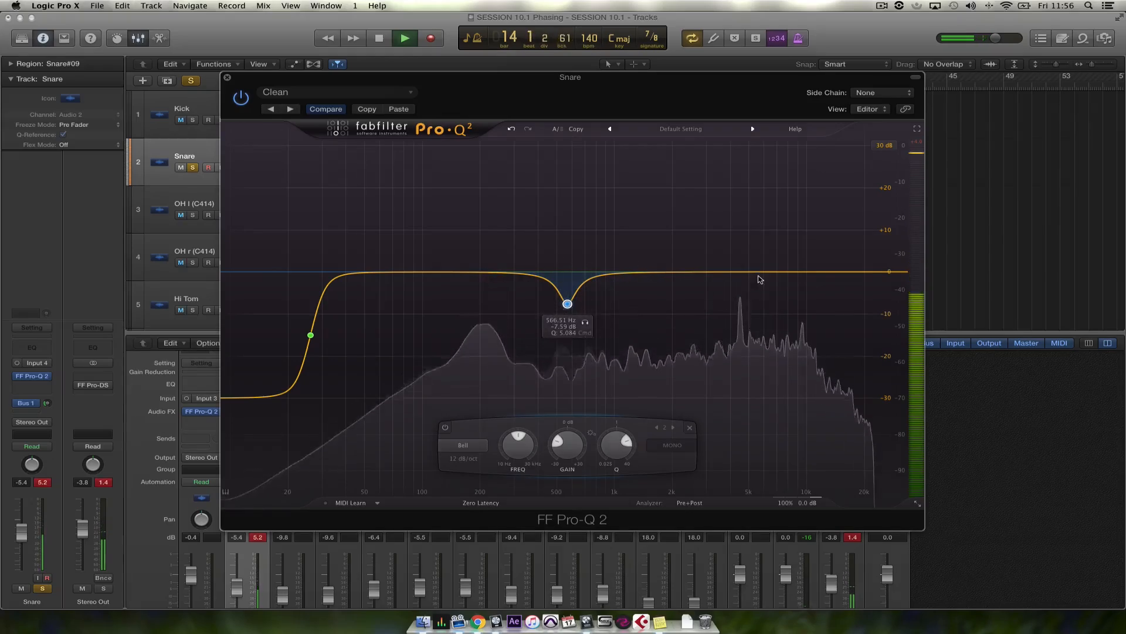
{"action": "left_click", "coordinate": [758, 271]}
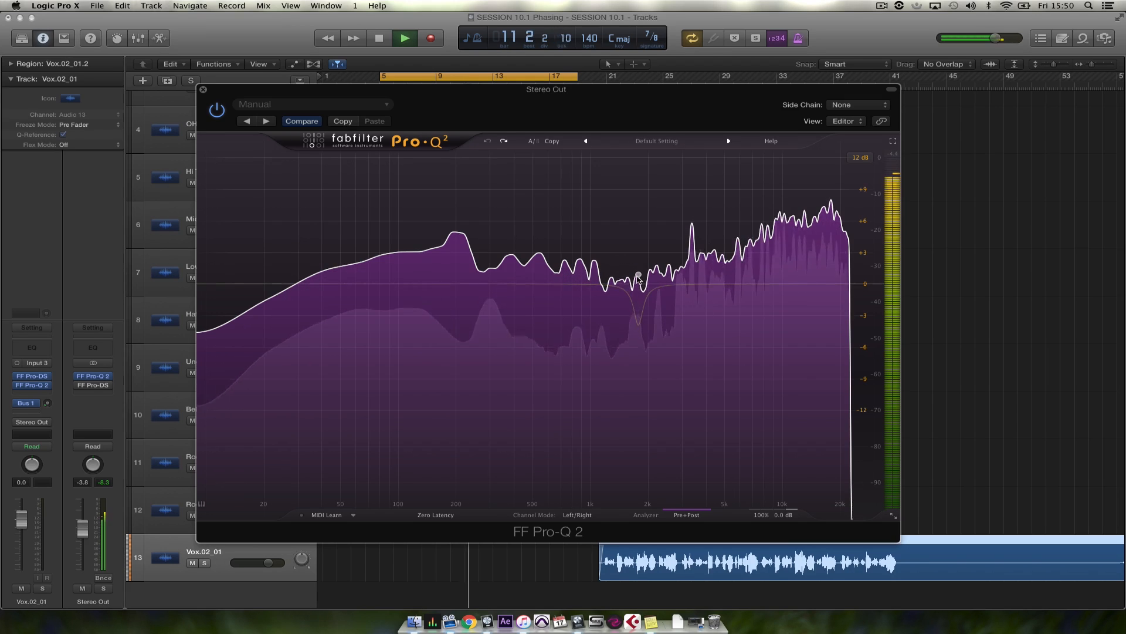
Grab the spectrum peak just below 2 kHz in the Stereo Out equalizer and pull it down into a cut
{"action": "left_click_drag", "start_coordinate": [639, 266], "coordinate": [638, 324]}
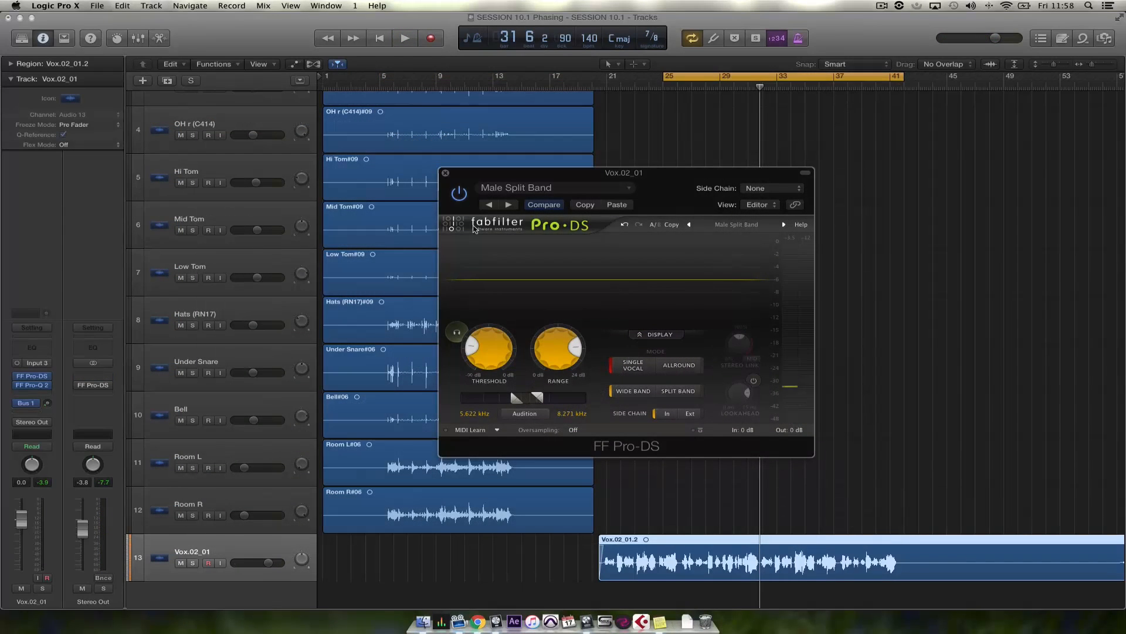
Play the Vox.02_01 vocal through the Pro-DS de-esser and lower its threshold
{"action": "key", "text": "space"}
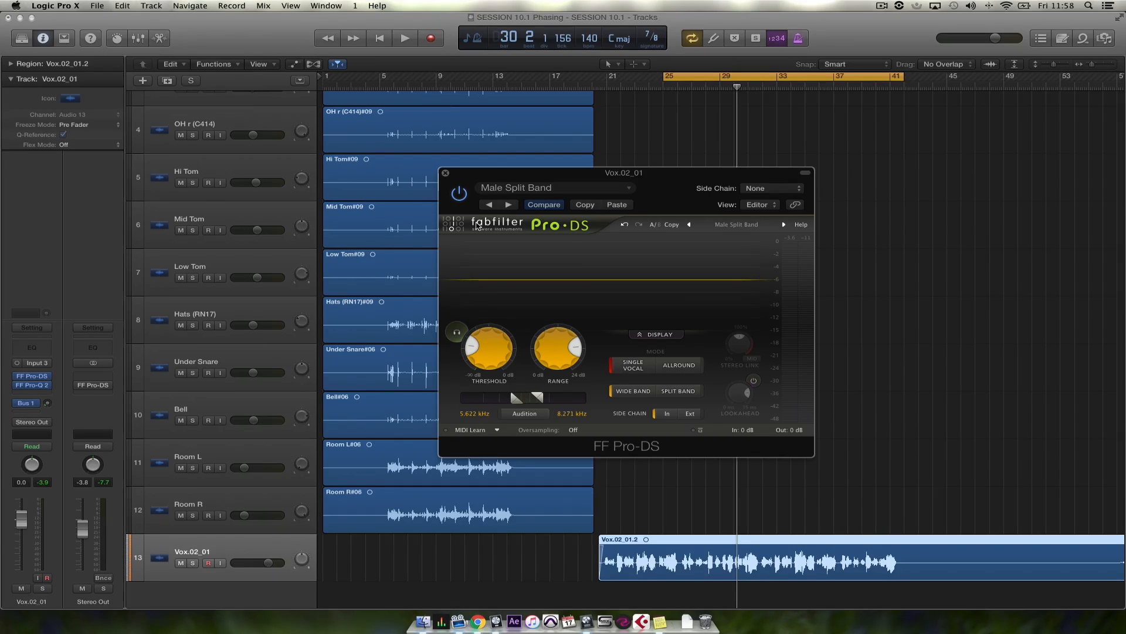
{"action": "key", "text": "space"}
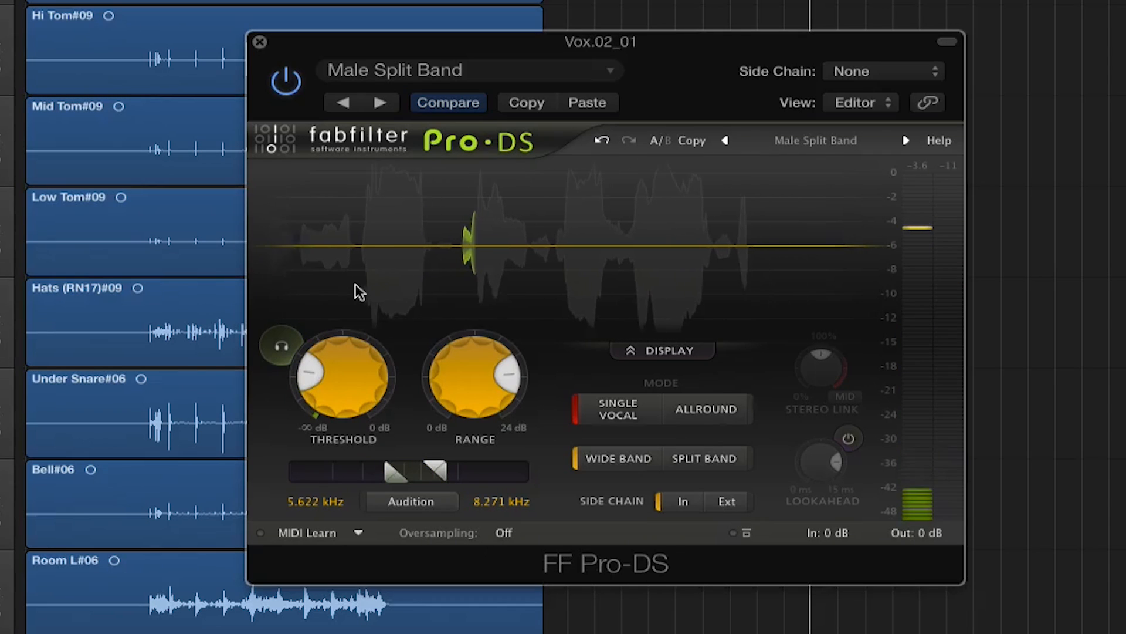
{"action": "mouse_move", "coordinate": [336, 390]}
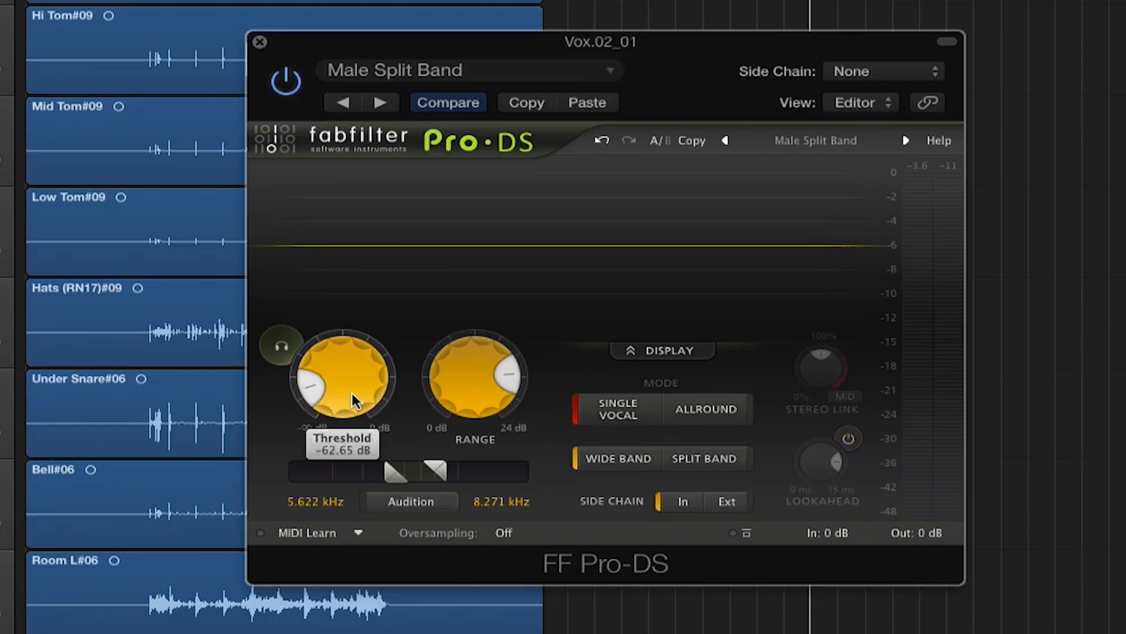
{"action": "left_click_drag", "start_coordinate": [351, 391], "coordinate": [333, 374]}
Lower the vocal de-esser's range to about 0.42 dB, raise it partway again and bring the threshold up to about -30.75 dB
{"action": "mouse_move", "coordinate": [470, 378]}
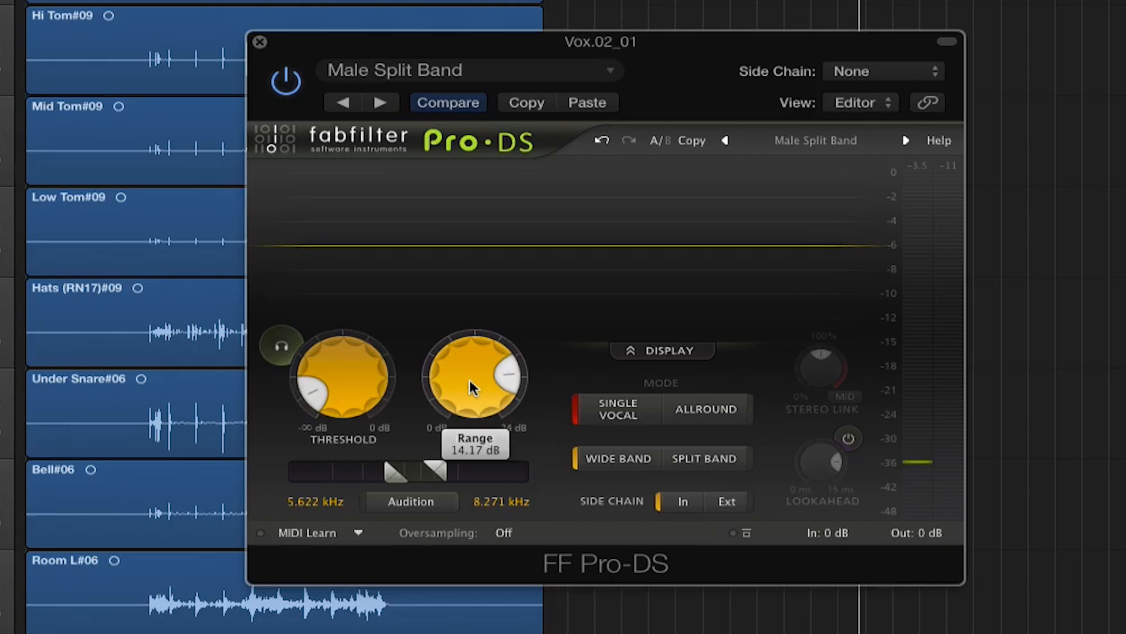
{"action": "left_click_drag", "start_coordinate": [469, 378], "coordinate": [523, 520]}
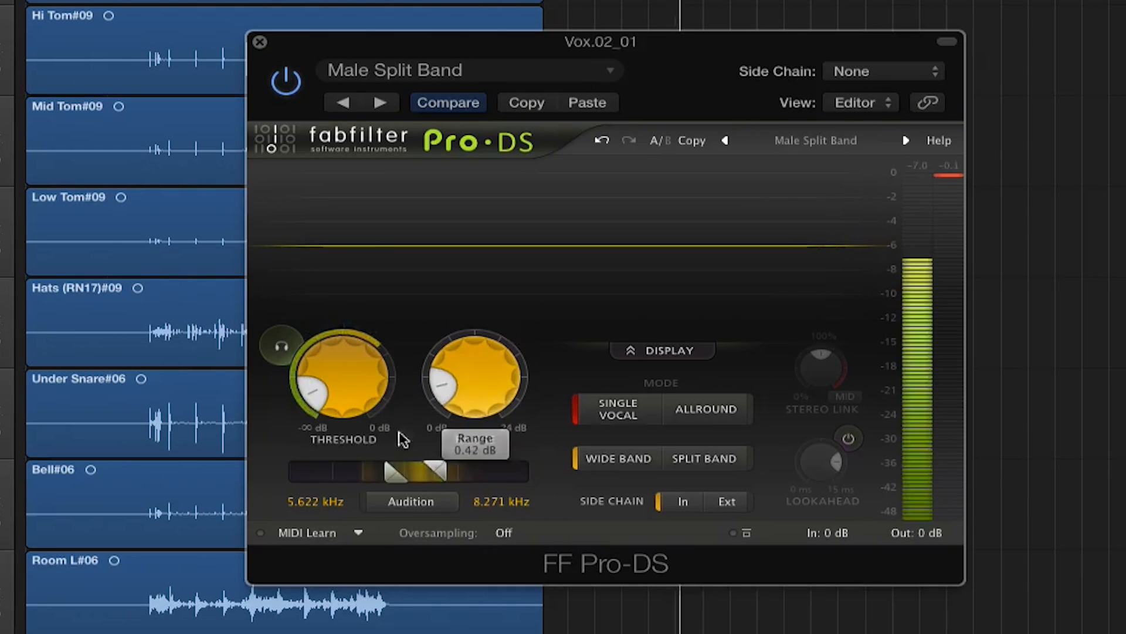
{"action": "left_click_drag", "start_coordinate": [482, 373], "coordinate": [448, 334]}
{"action": "left_click_drag", "start_coordinate": [330, 385], "coordinate": [312, 300]}
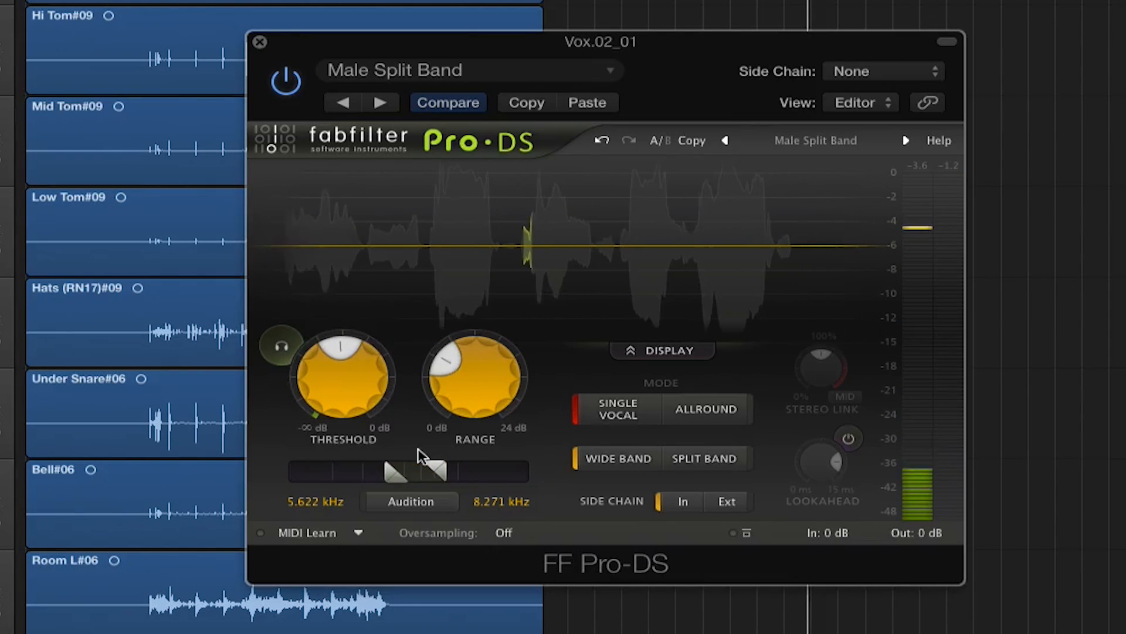
Monitor only the detected sibilance while lowering the threshold and raising the upper detection frequency to about 10.98 kHz
{"action": "left_click", "coordinate": [283, 345]}
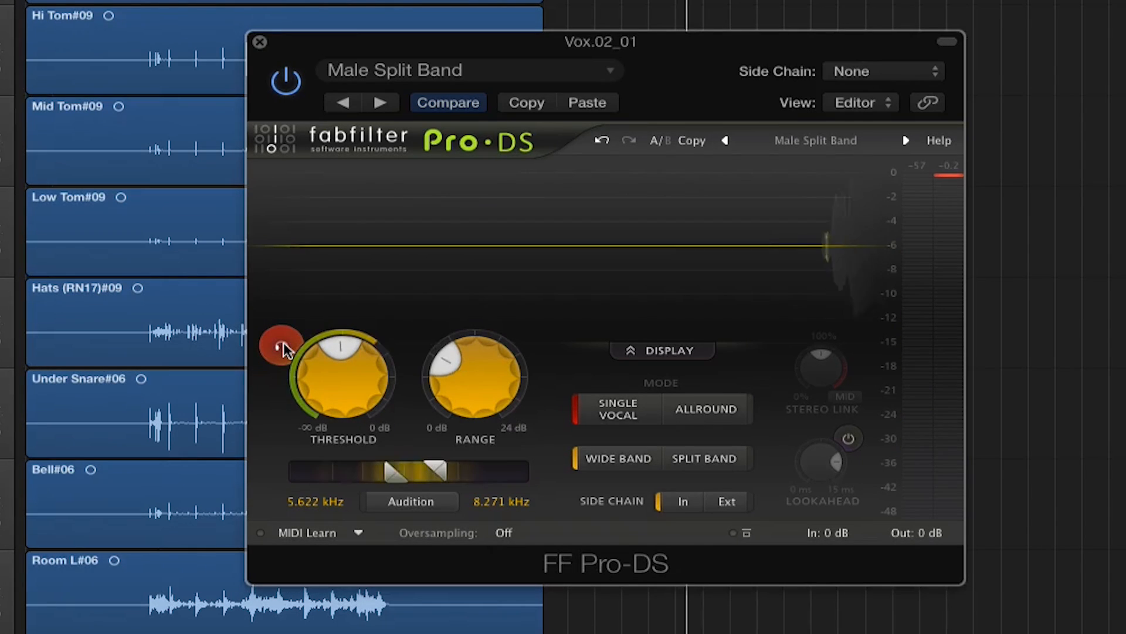
{"action": "mouse_move", "coordinate": [312, 378]}
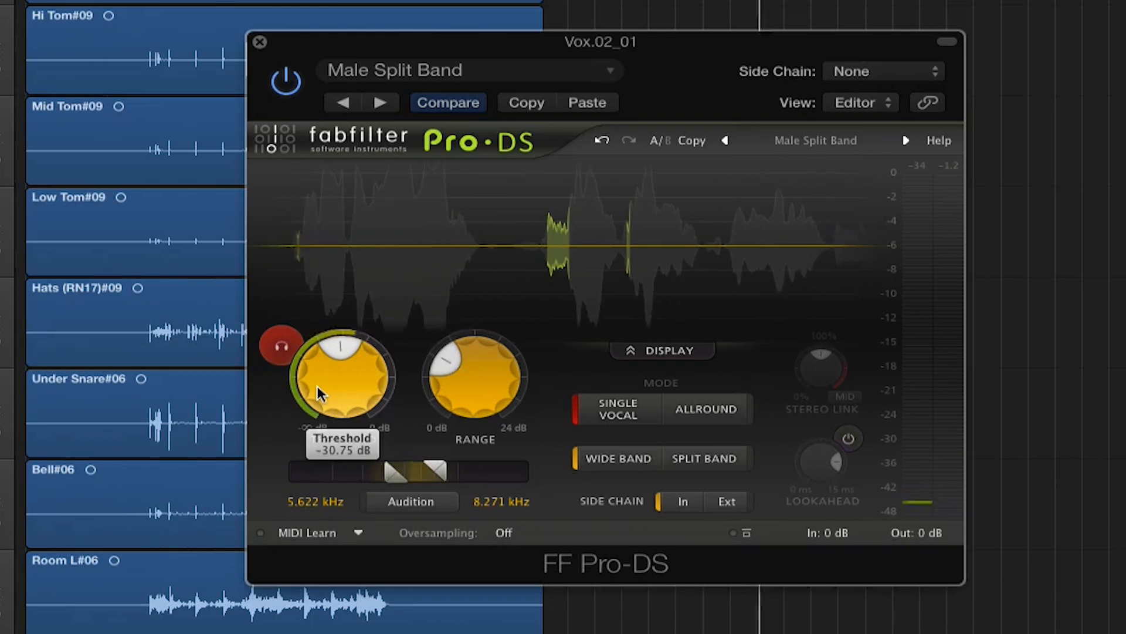
{"action": "left_click_drag", "start_coordinate": [318, 405], "coordinate": [323, 463]}
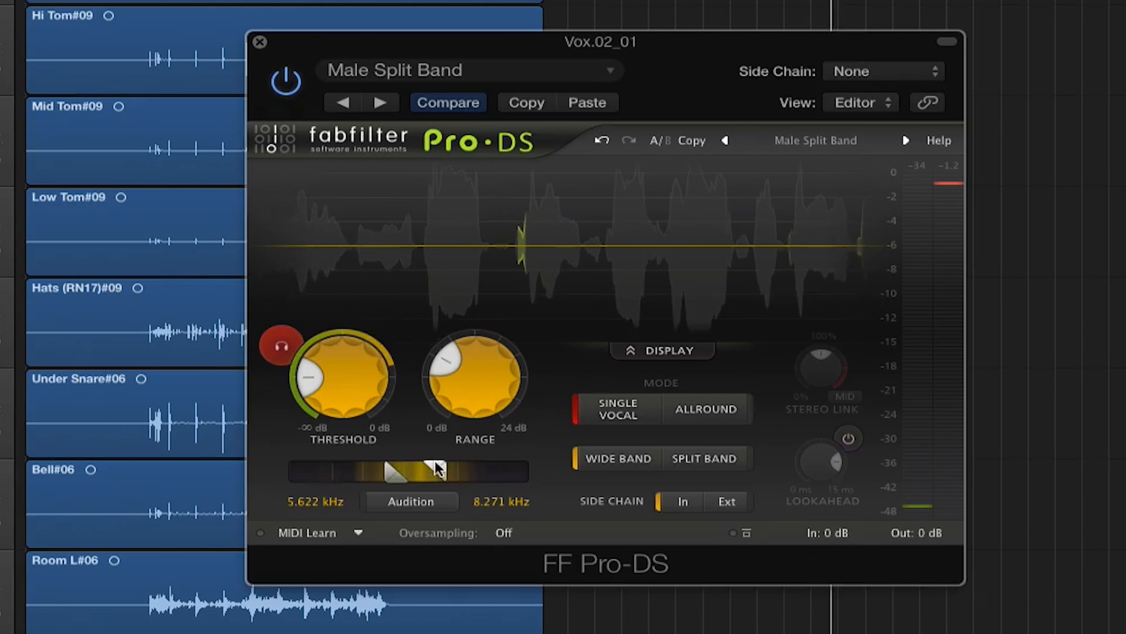
{"action": "left_click_drag", "start_coordinate": [441, 473], "coordinate": [467, 471]}
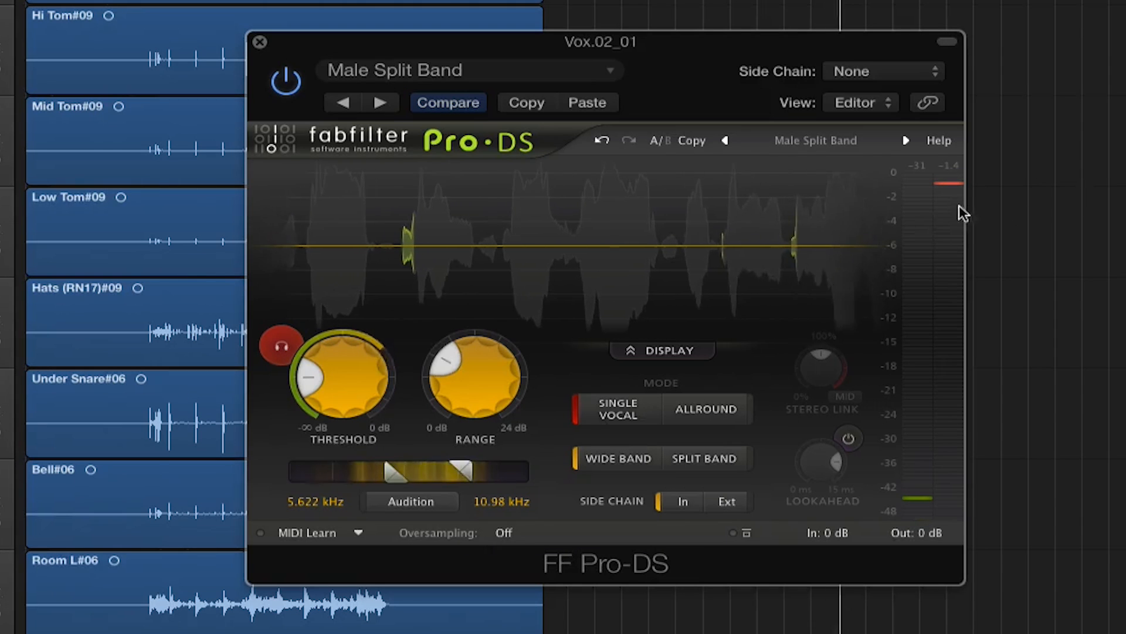
{"action": "left_click", "coordinate": [282, 346]}
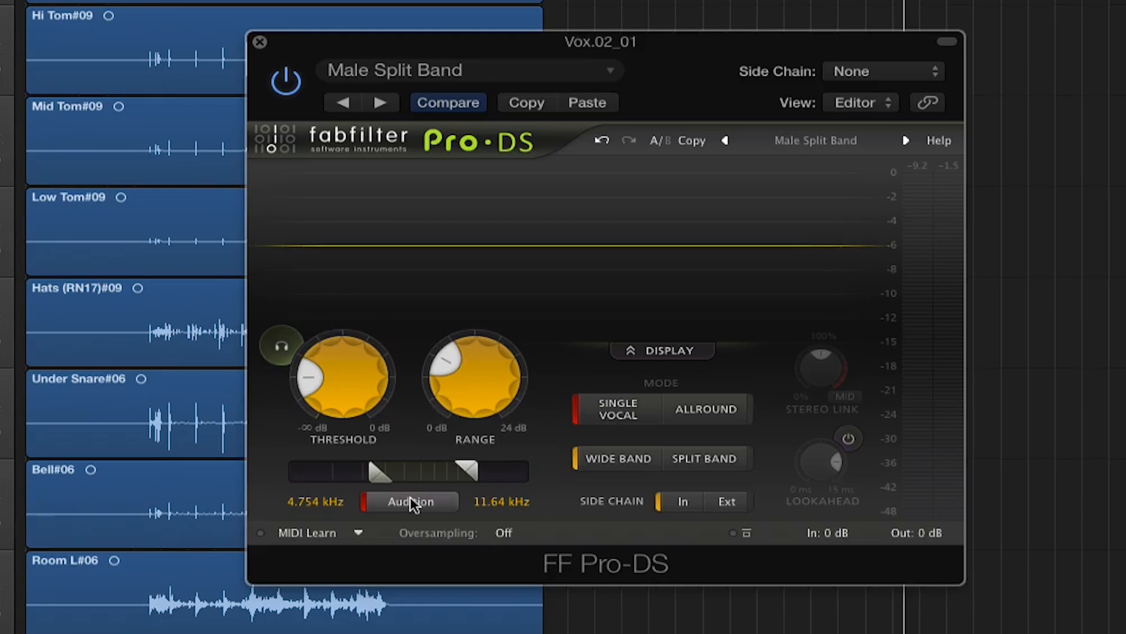
Play the vocal with side-chain audition on, raise the lower detection frequency to 5.998 kHz and switch the audition off
{"action": "key", "text": "space"}
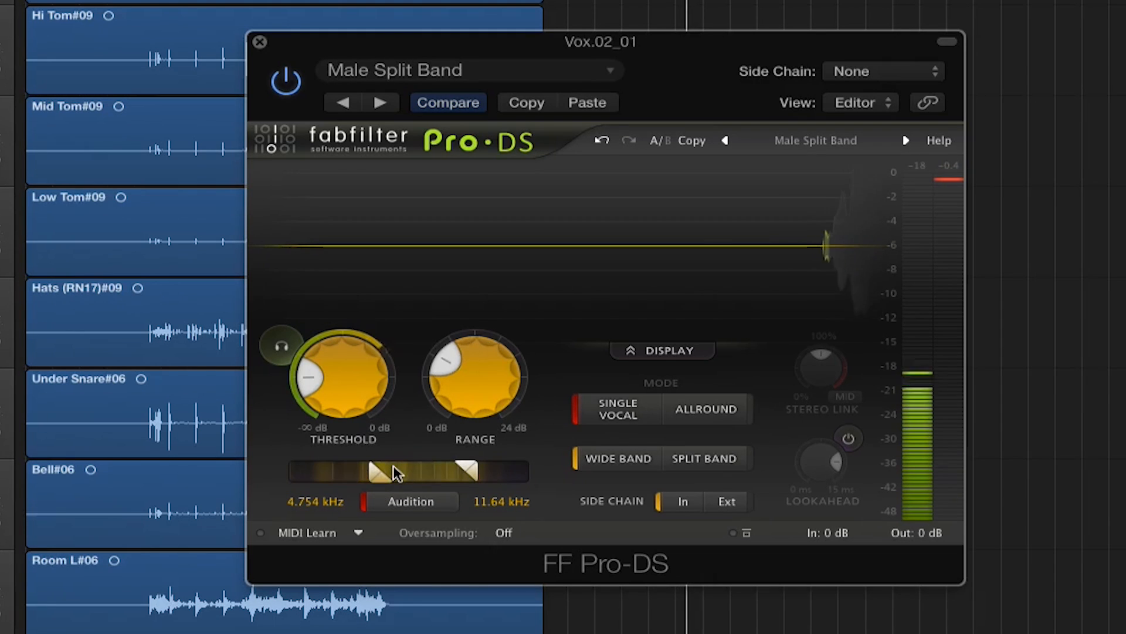
{"action": "left_click_drag", "start_coordinate": [379, 469], "coordinate": [402, 468]}
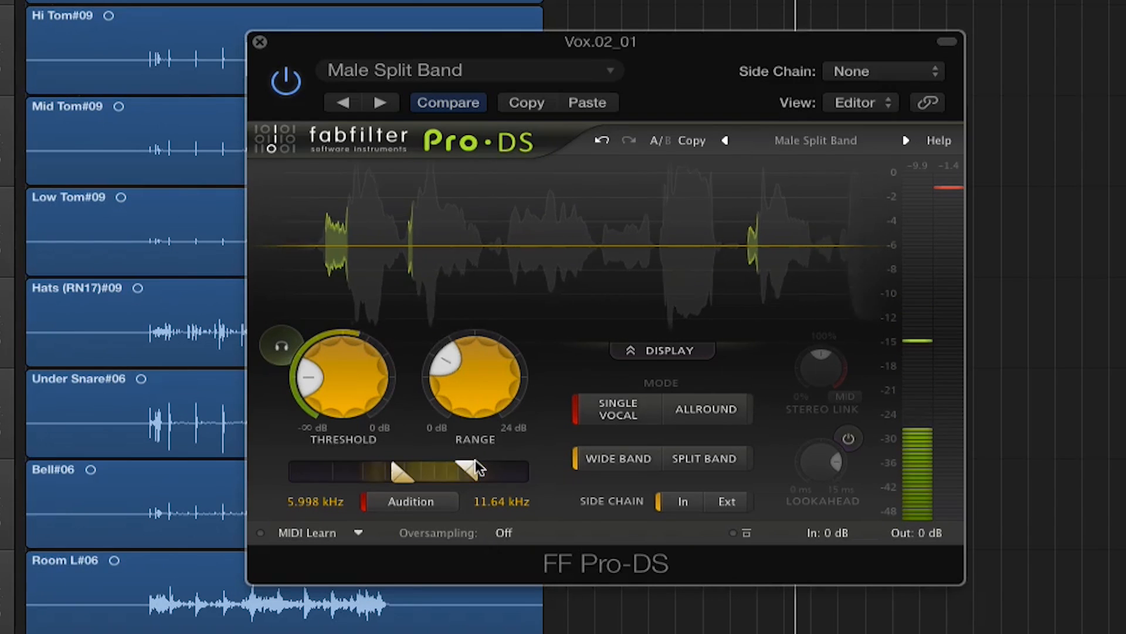
{"action": "left_click", "coordinate": [443, 501]}
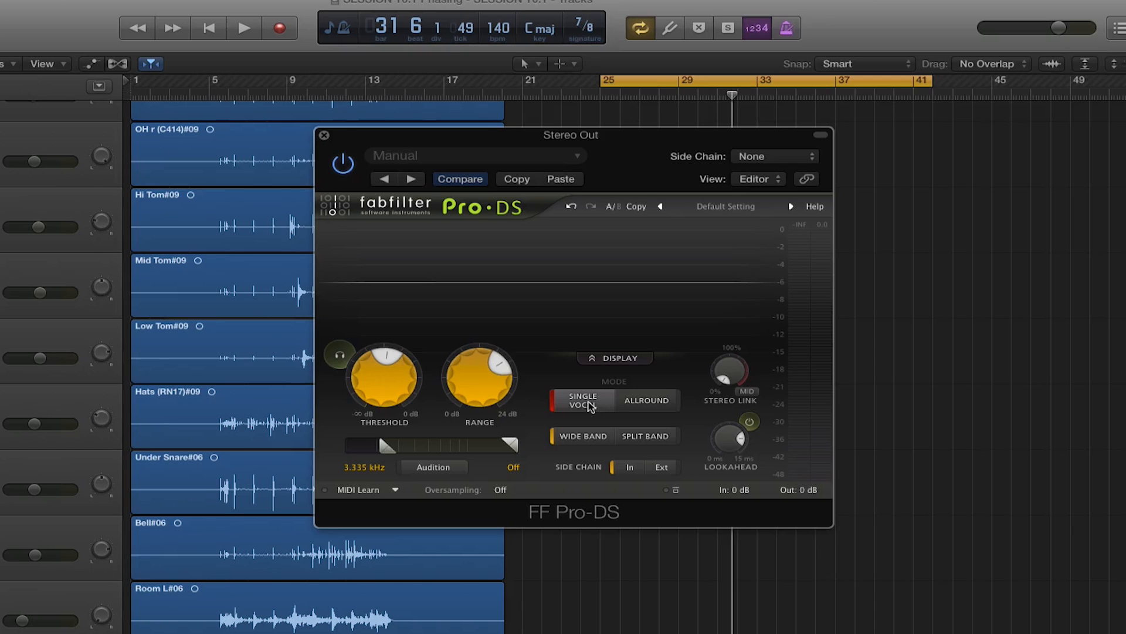
Set the Stereo Out de-esser to Allround mode with Split Band processing
{"action": "left_click", "coordinate": [652, 400]}
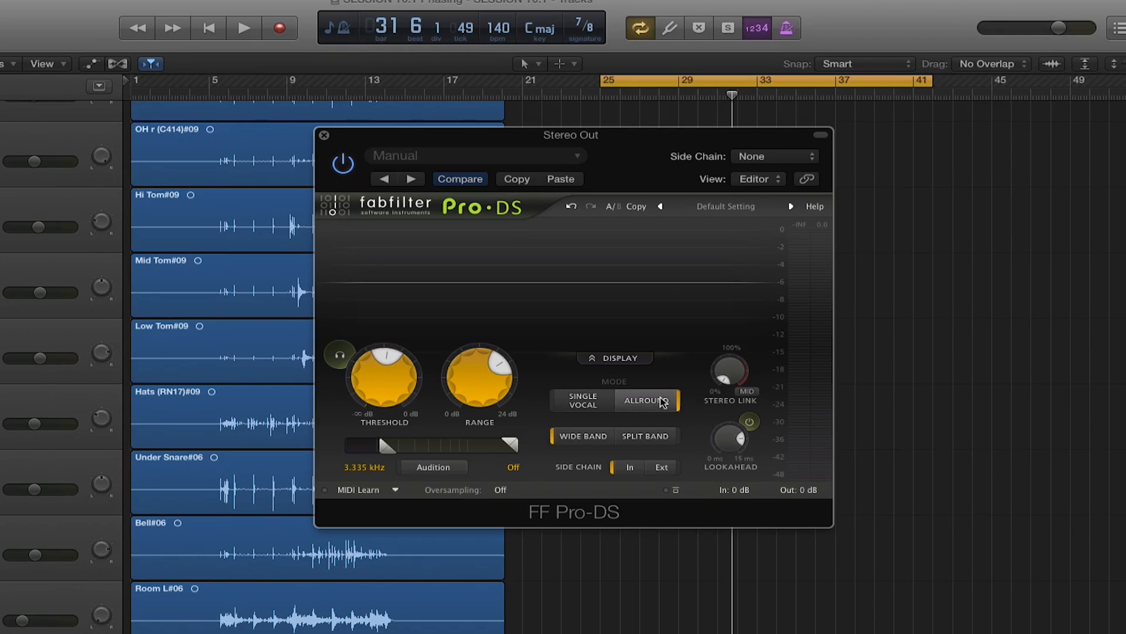
{"action": "left_click", "coordinate": [654, 440]}
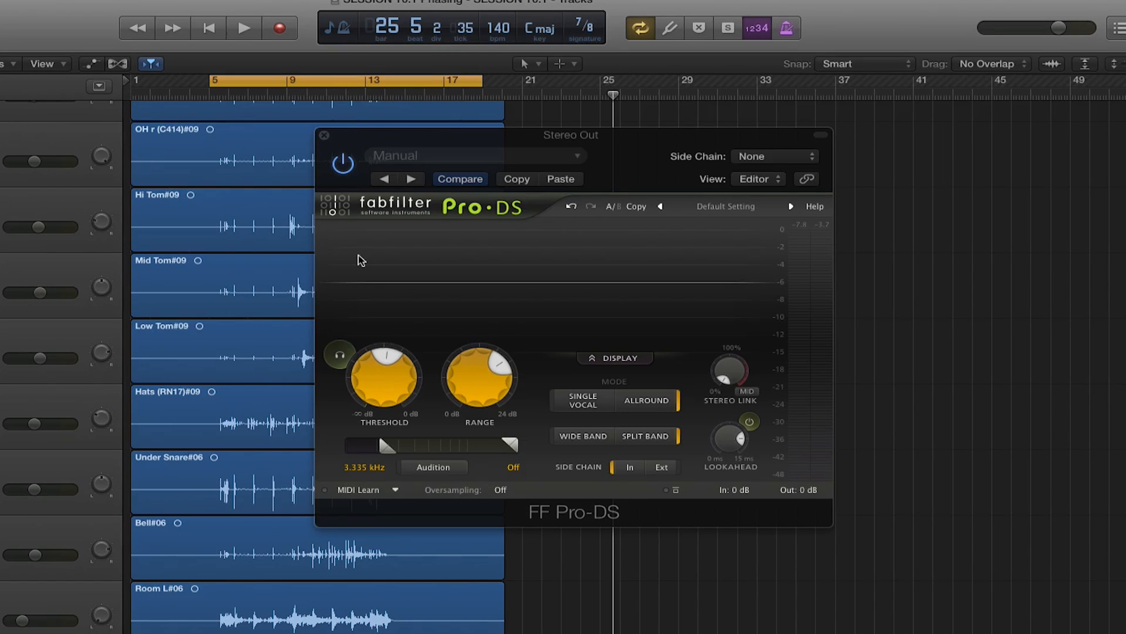
Play the drum mix with only the triggered signal audible, lower the Stereo Out de-esser's threshold and adjust its lookahead
{"action": "key", "text": "space"}
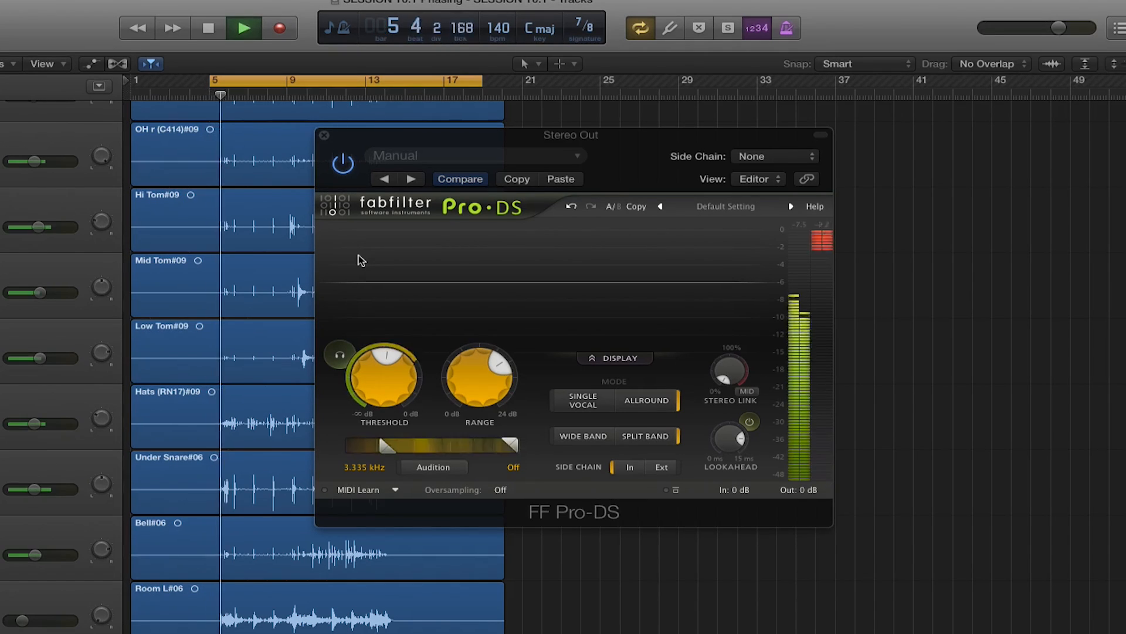
{"action": "left_click", "coordinate": [337, 353]}
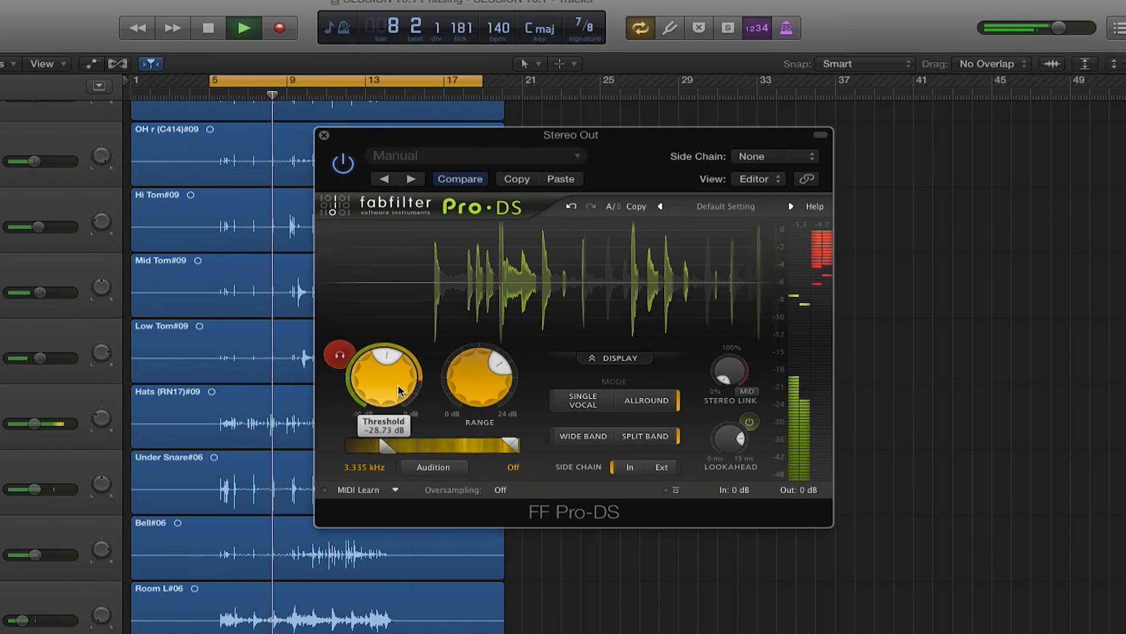
{"action": "left_click_drag", "start_coordinate": [399, 390], "coordinate": [418, 448]}
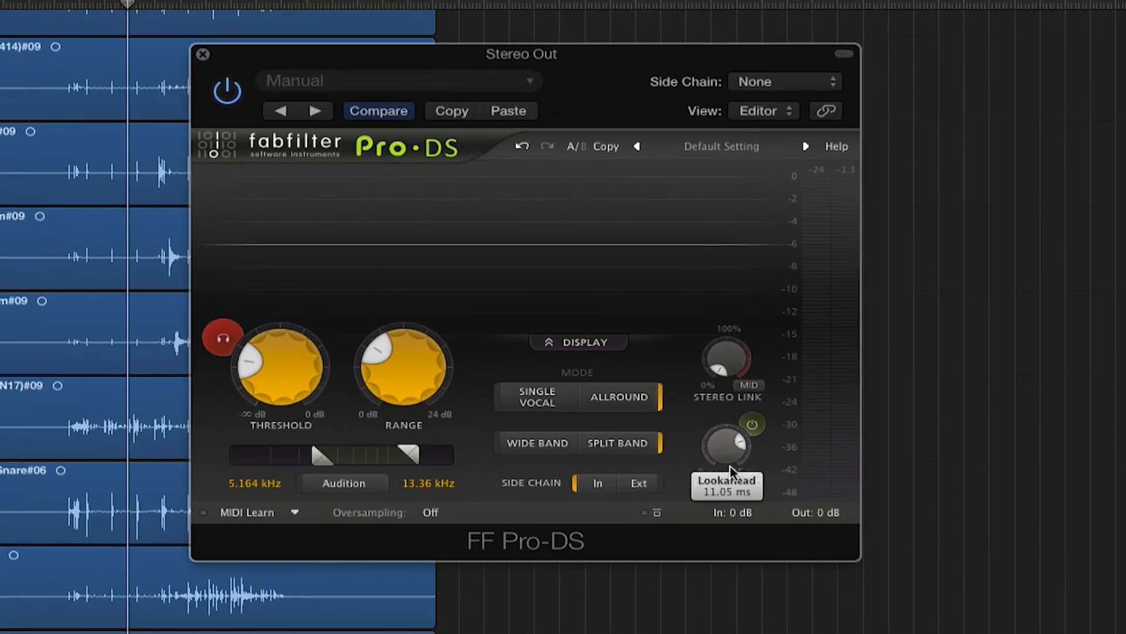
{"action": "left_click_drag", "start_coordinate": [732, 469], "coordinate": [698, 490]}
Look through Focusrite's Plug-in Collective web page in Chrome, from the introduction to this month's D16 offer
{"action": "mouse_move", "coordinate": [712, 316]}
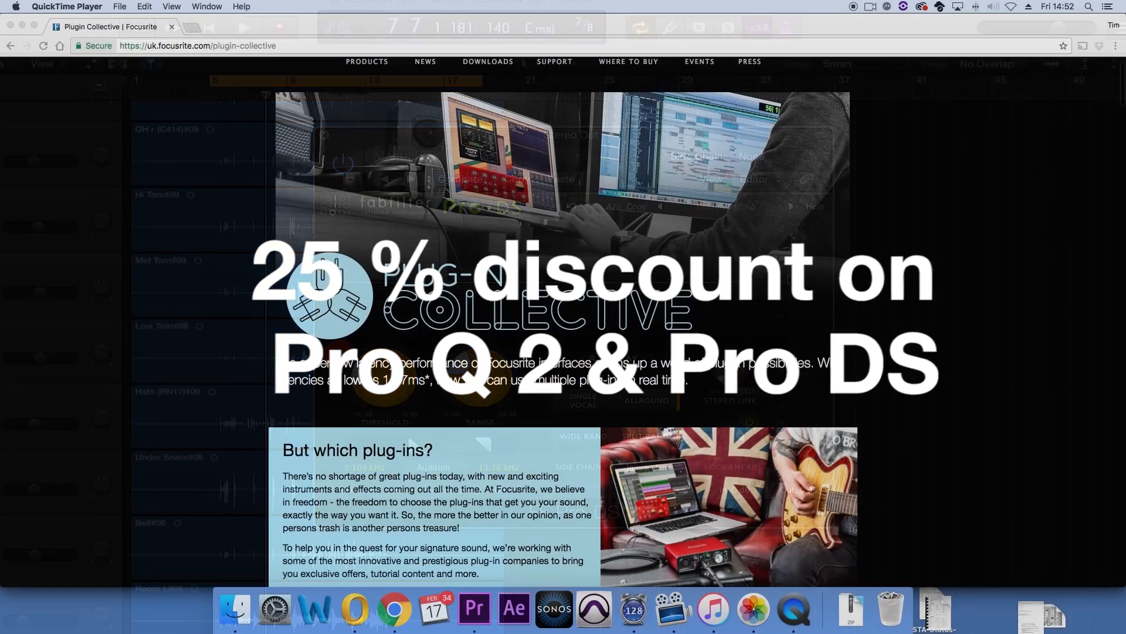
{"action": "scroll", "coordinate": [564, 323], "scroll_direction": "down", "scroll_amount": 3}
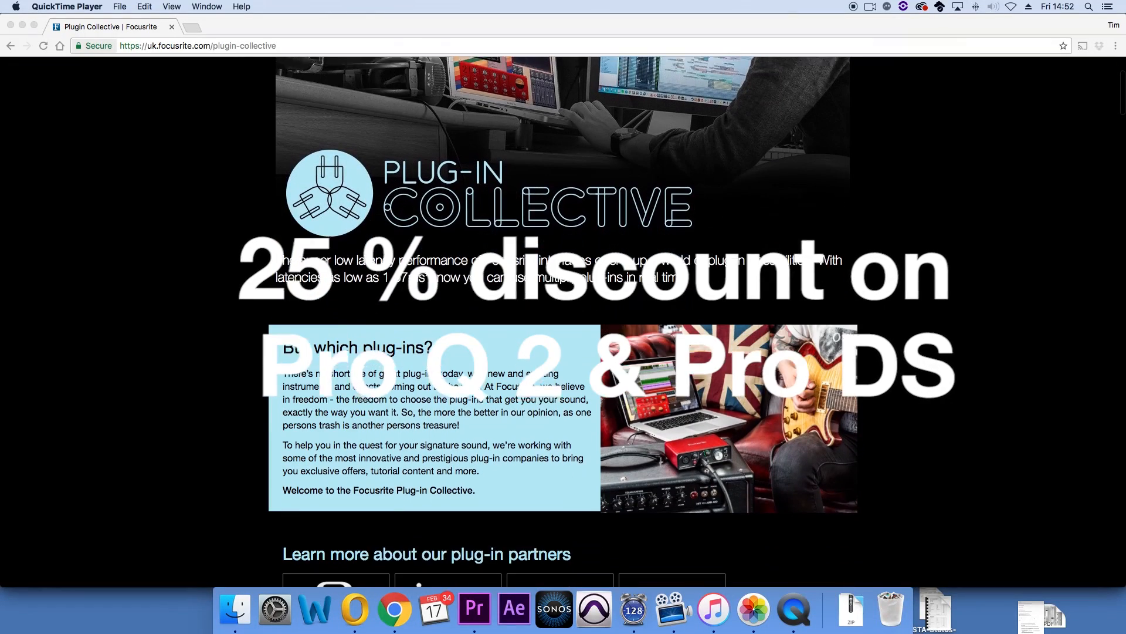
{"action": "scroll", "coordinate": [563, 322], "scroll_direction": "down", "scroll_amount": 2}
{"action": "scroll", "coordinate": [564, 322], "scroll_direction": "down", "scroll_amount": 1}
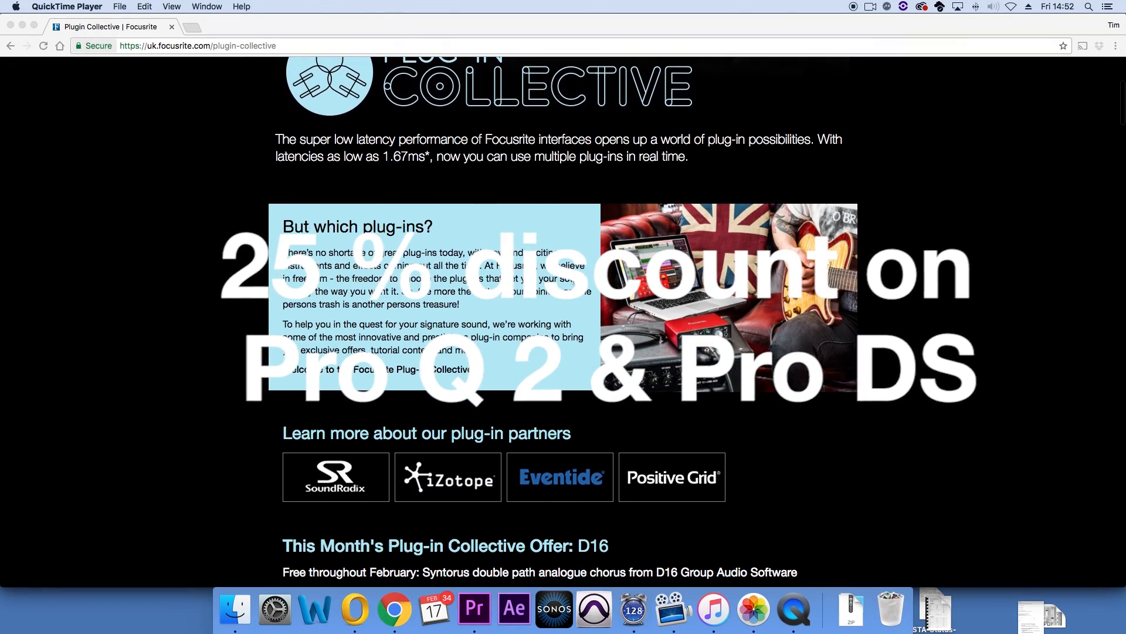
{"action": "scroll", "coordinate": [336, 75], "scroll_direction": "down", "scroll_amount": 3}
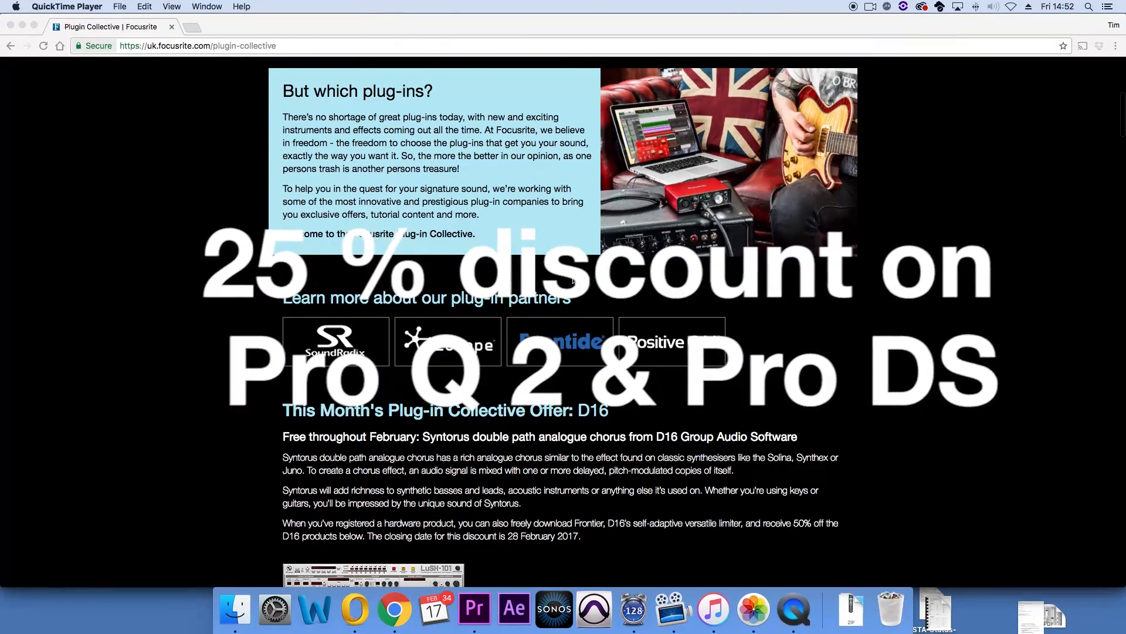